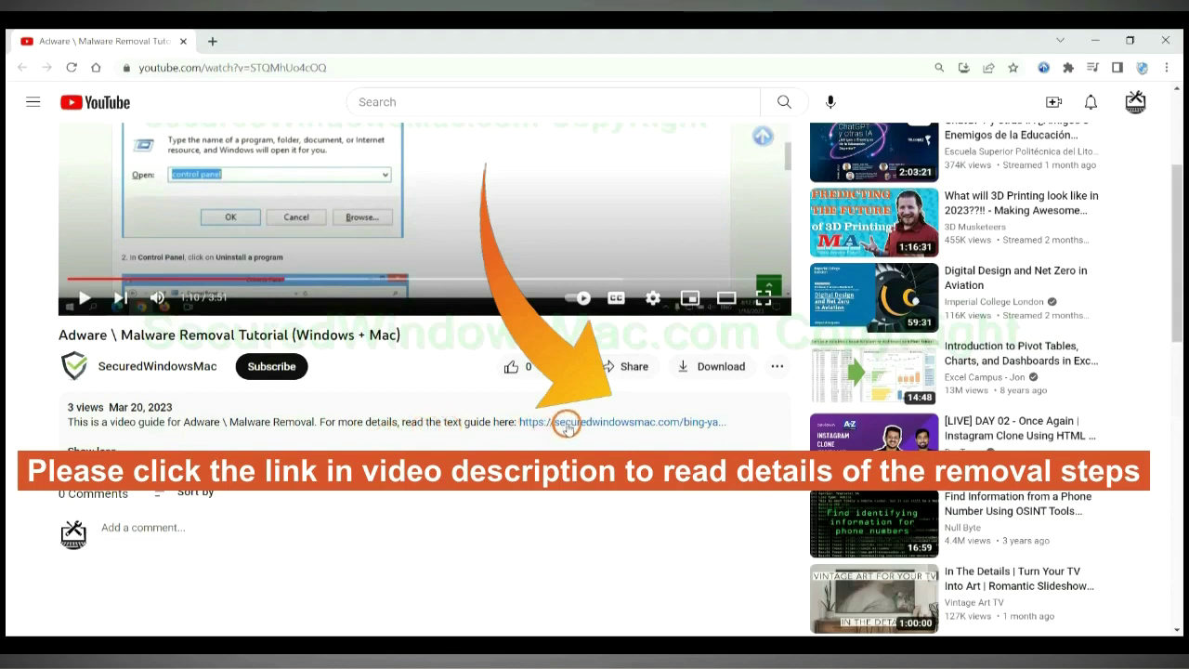
Open the SecuredWindowsMac 'Bing \ Yahoo Redirect' removal guide from the video description link.
click(567, 423)
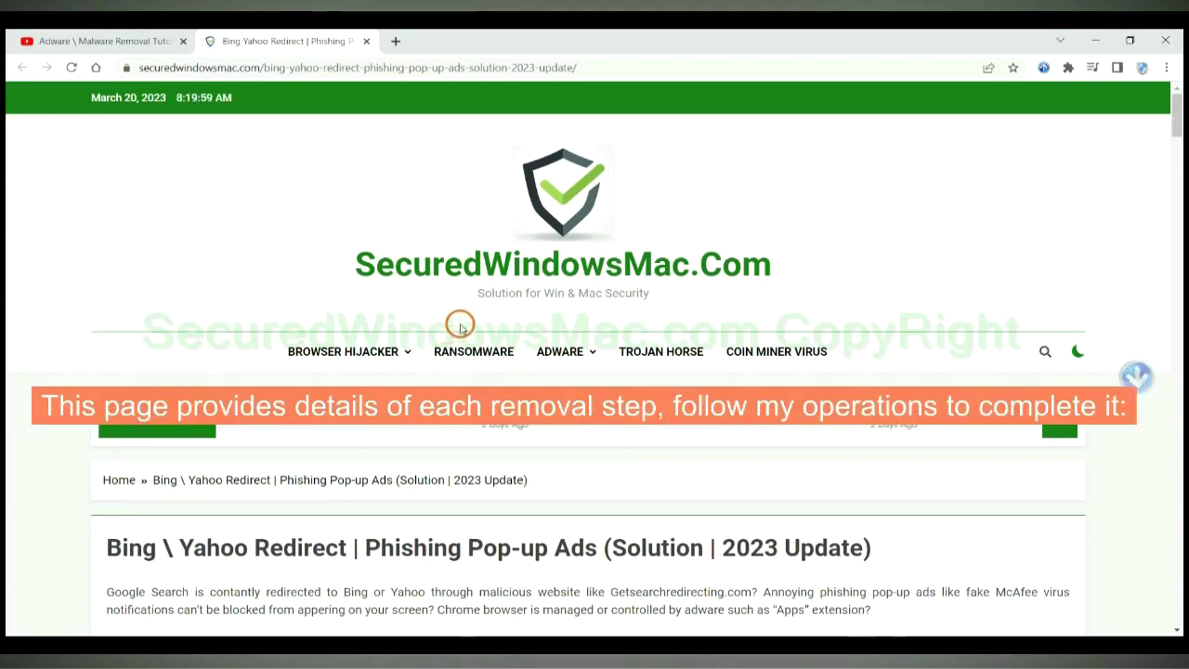
Scroll the guide to the 'Instant Automatic Removal (Win OS + Mac OS)' heading with SpyHunter downloads.
scroll(818, 283, down, 5)
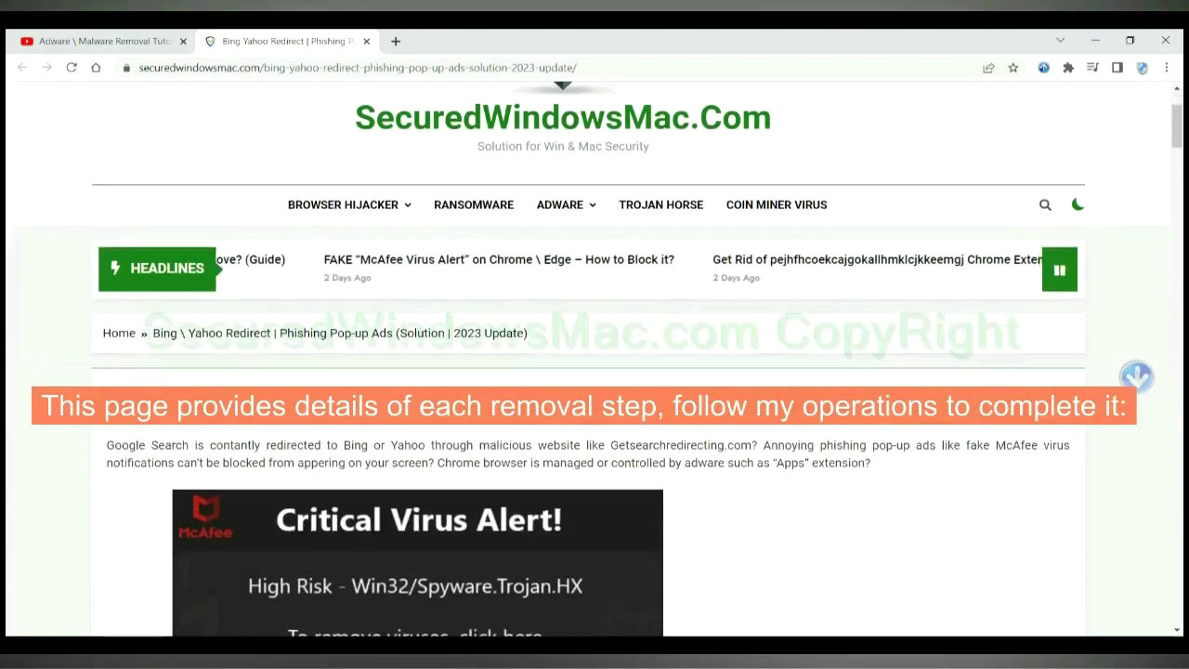
scroll(817, 283, down, 8)
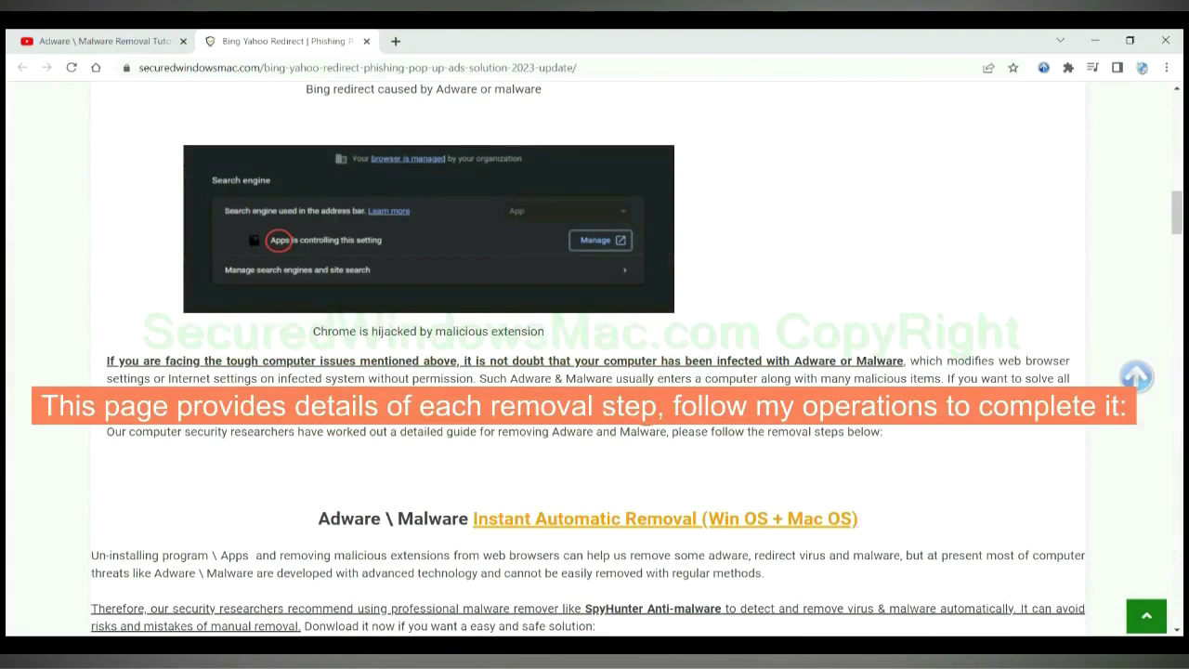
scroll(644, 412, down, 1)
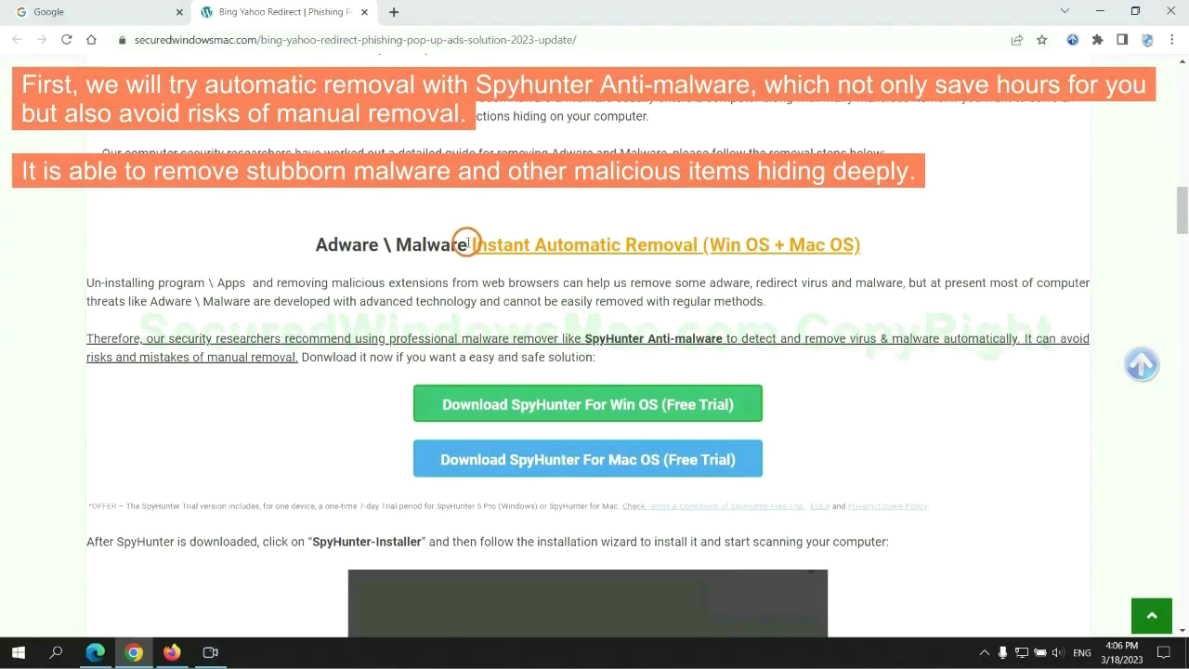
drag(469, 243, 692, 244)
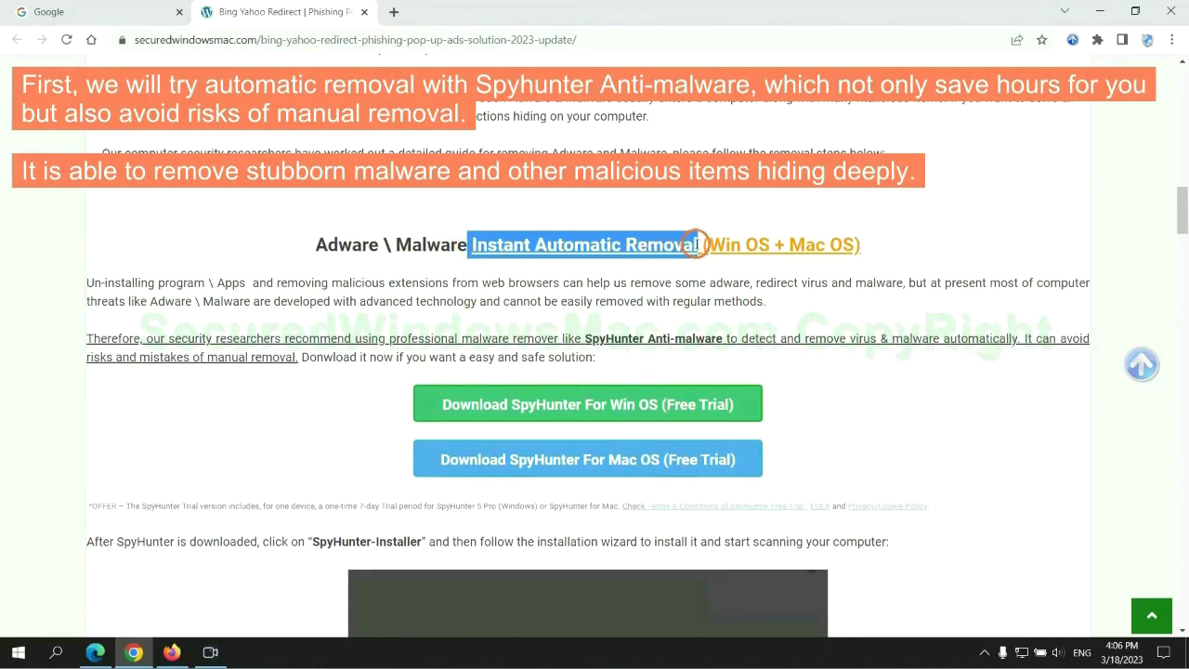
click(592, 204)
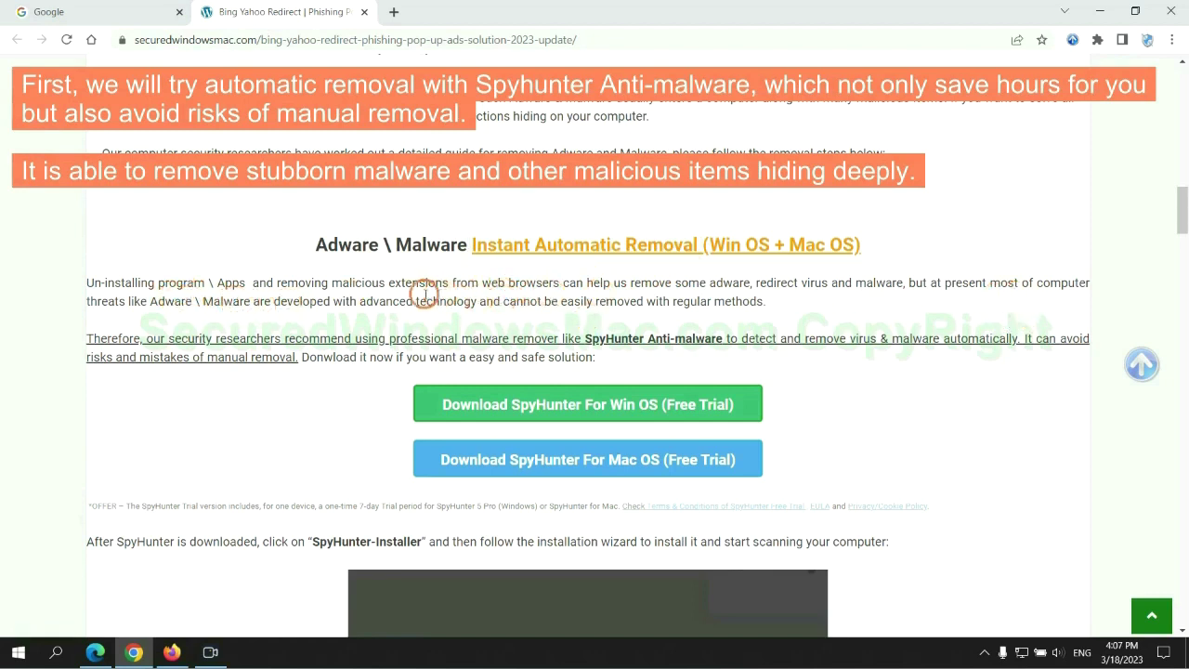
Keep the downloaded SpyHunter-Installer.exe and launch it to start the SpyHunter 5 installer.
scroll(591, 336, down, 1)
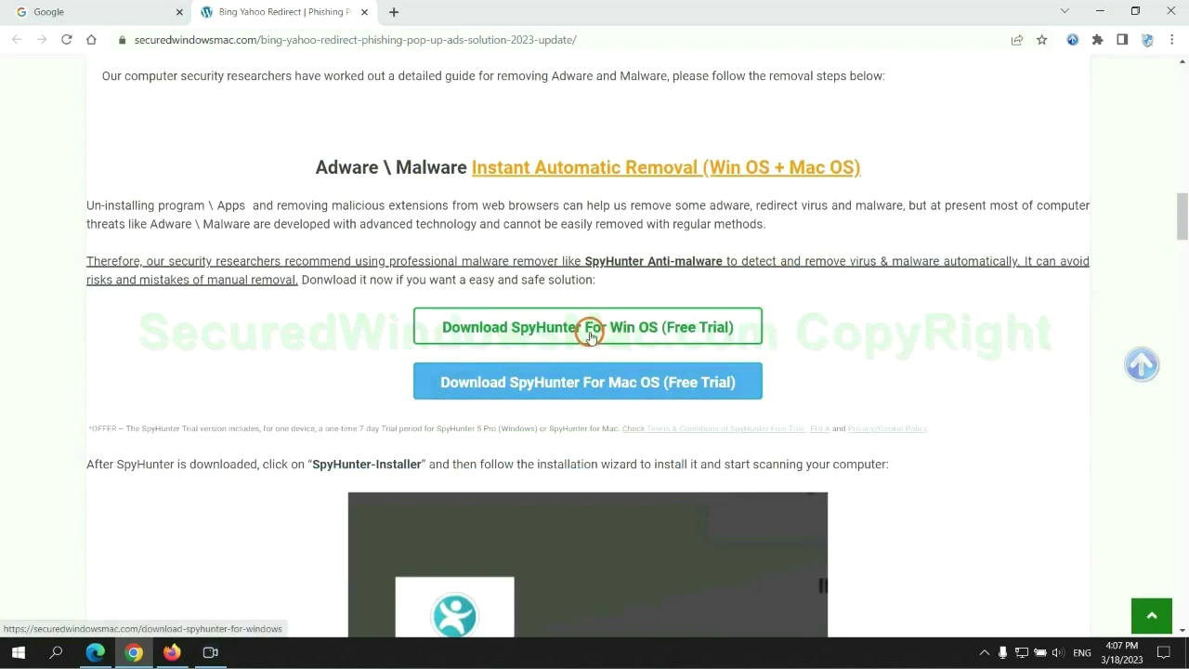
scroll(601, 375, down, 1)
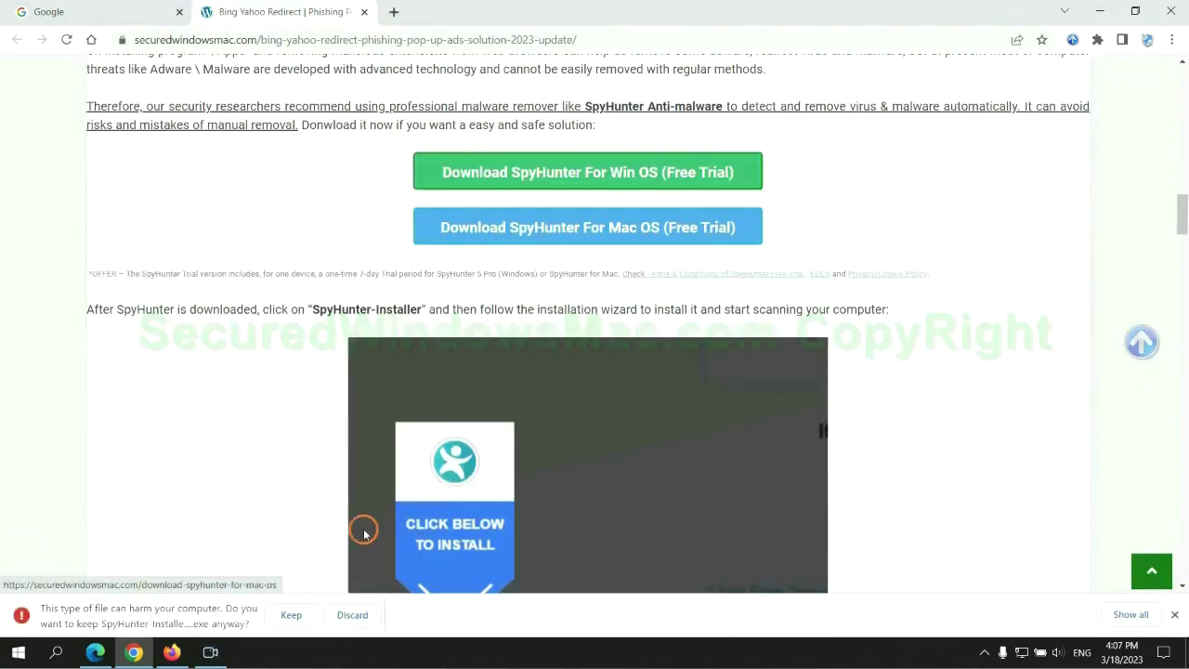
click(288, 616)
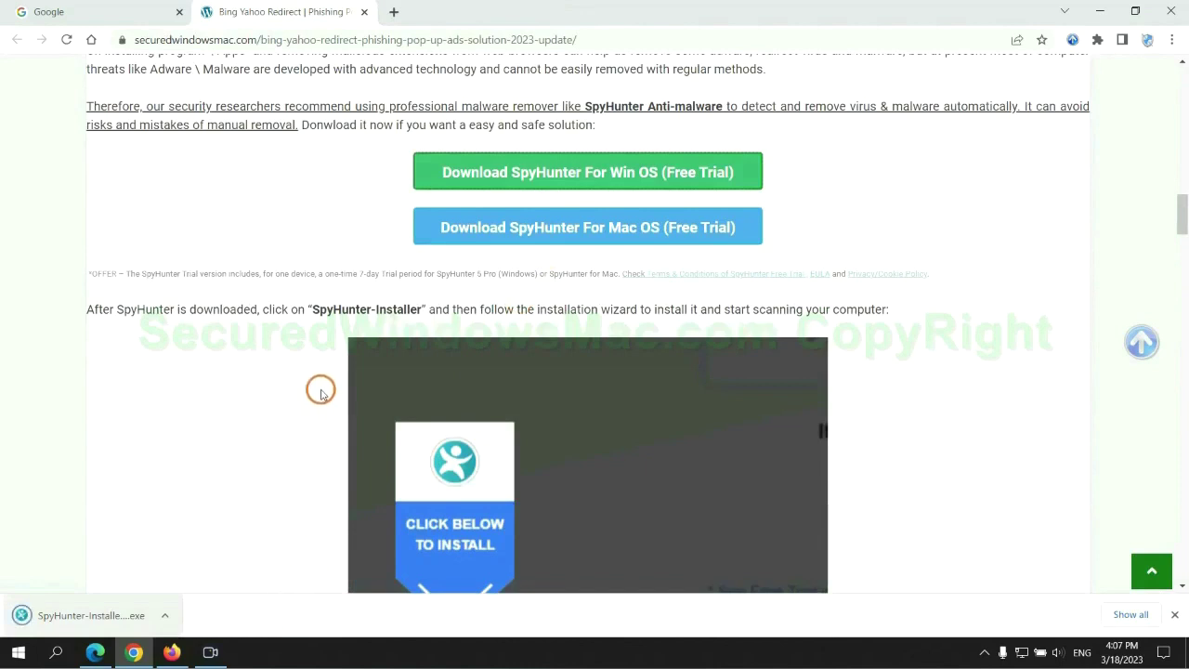
click(113, 616)
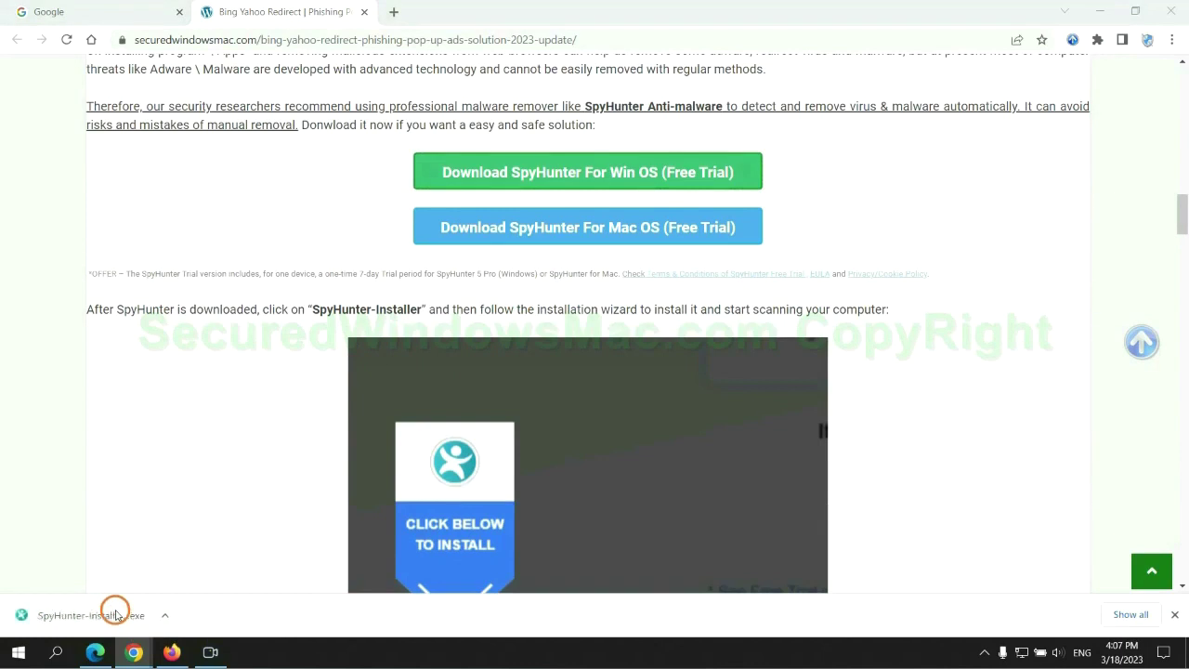
scroll(578, 269, down, 2)
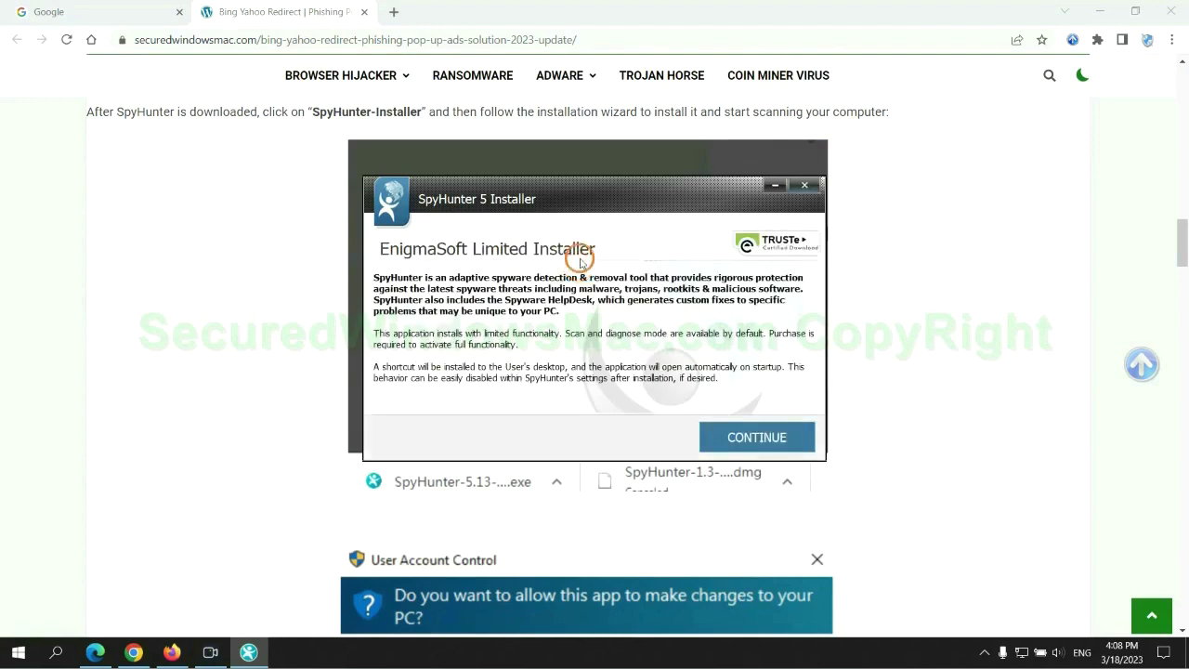
Accept the SpyHunter 5 EULA and install, then pass the scan results and choose FREE Trial (7-Days).
click(783, 437)
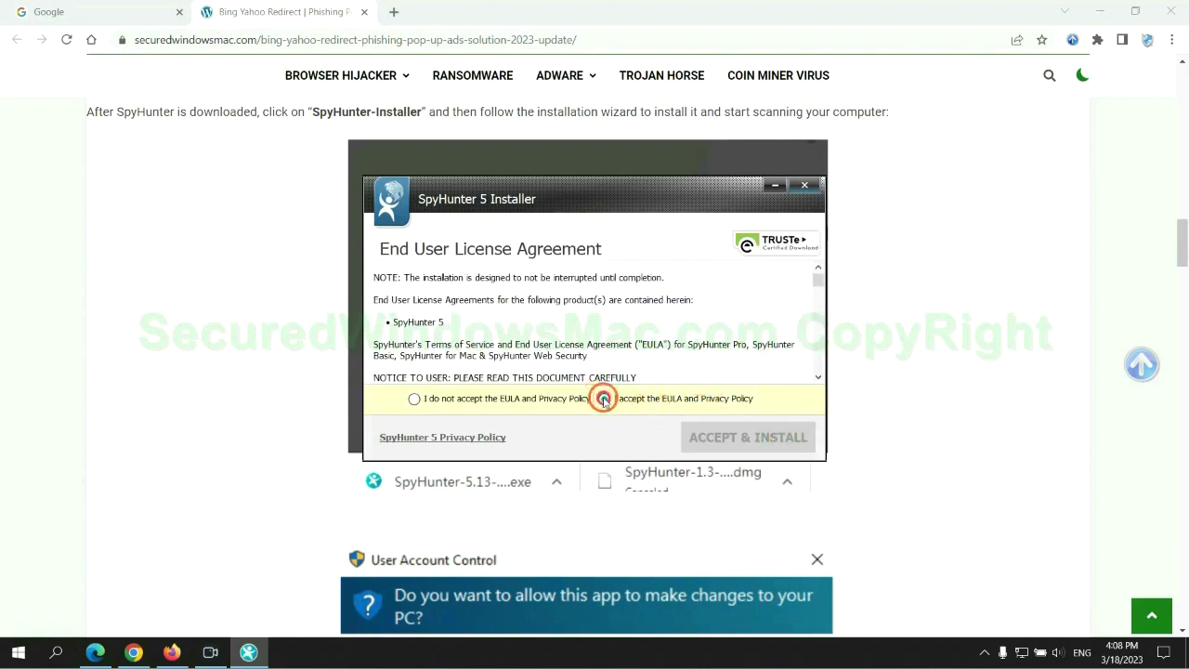
click(604, 399)
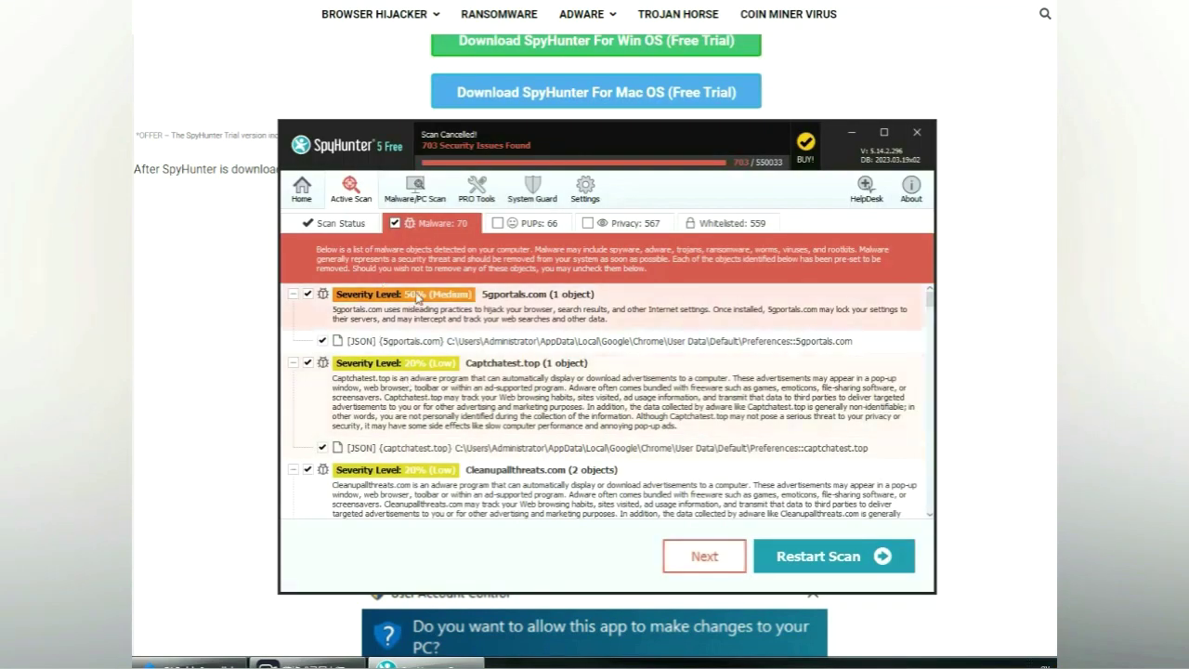
click(727, 558)
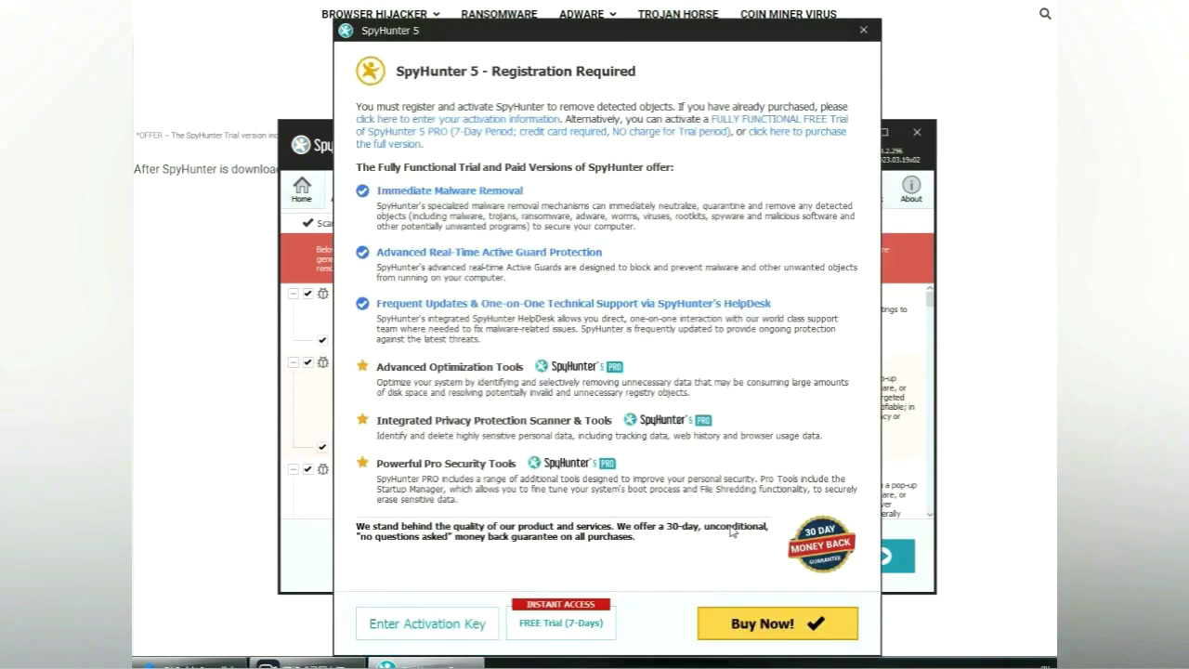
click(563, 623)
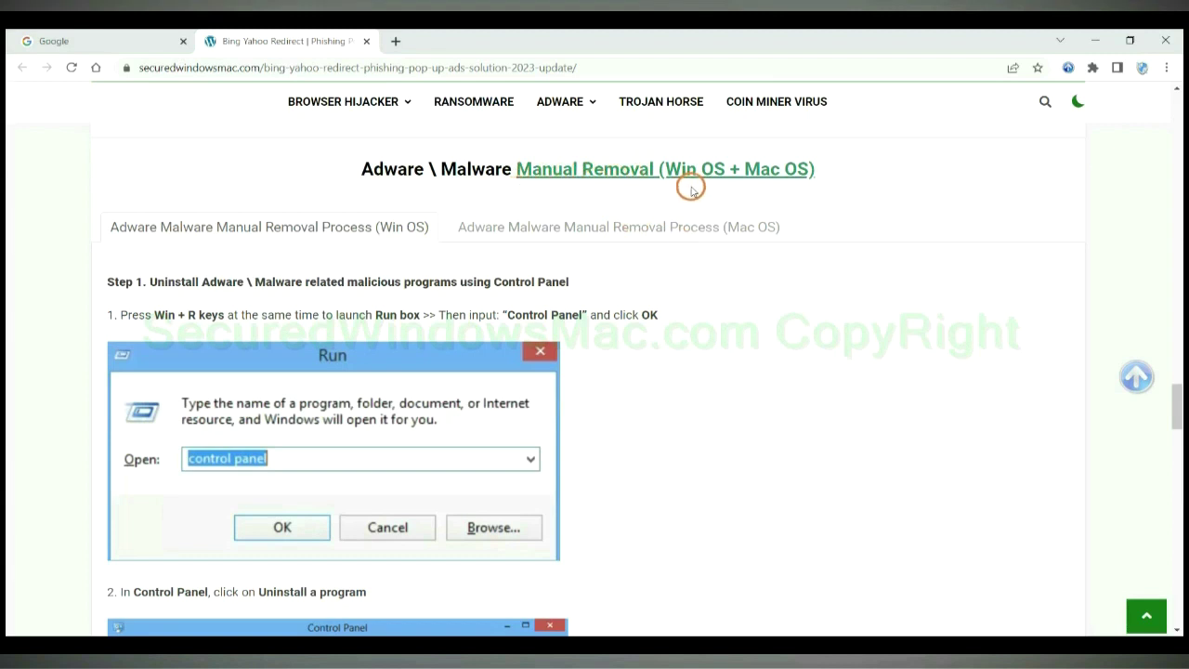
Look at the Mac OS manual removal tab, then scroll to Windows Step 1 on uninstalling programs.
drag(664, 169, 727, 170)
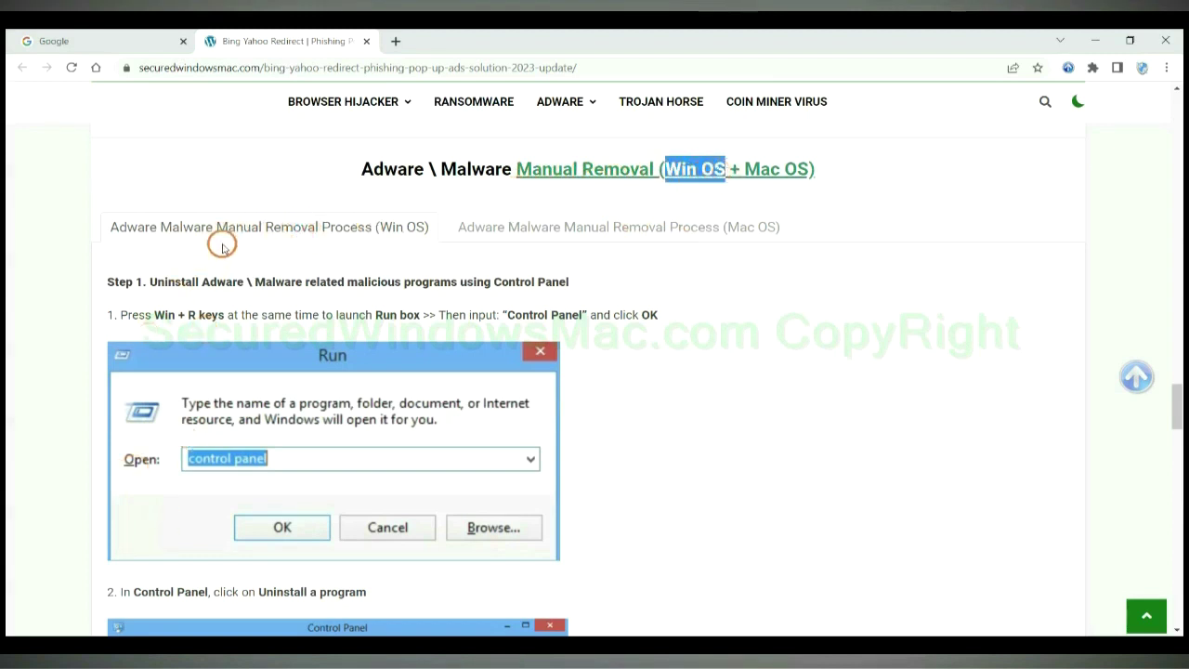
drag(743, 169, 810, 169)
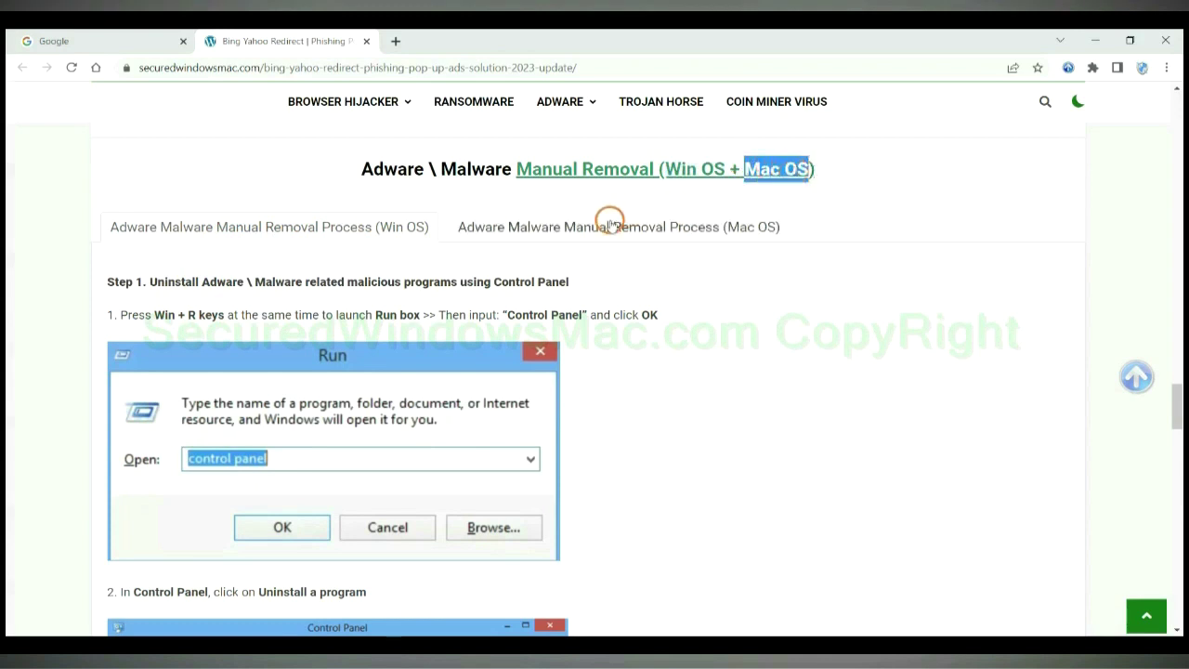
click(610, 225)
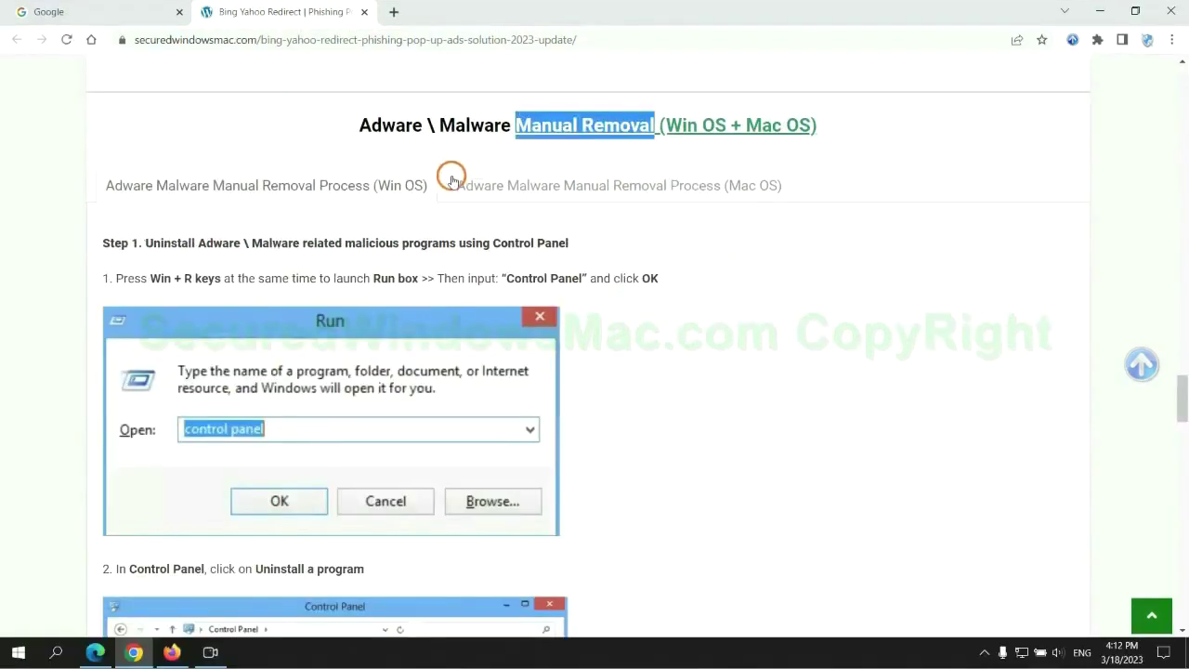
scroll(446, 279, down, 1)
scroll(444, 325, up, 2)
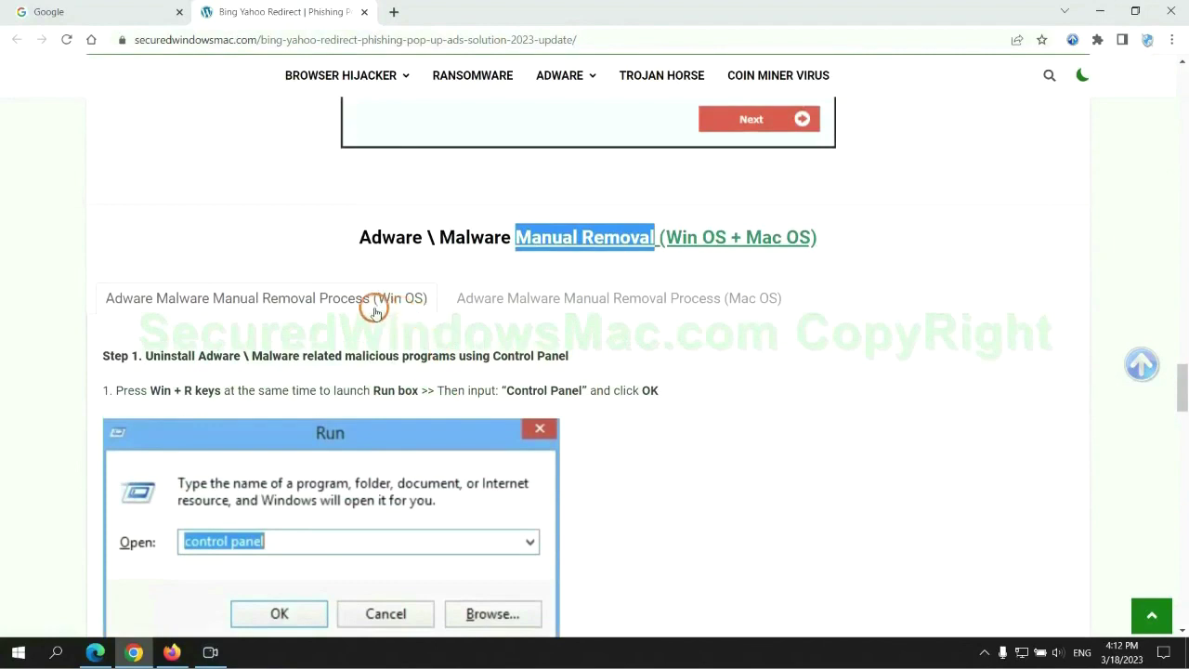
scroll(315, 251, down, 2)
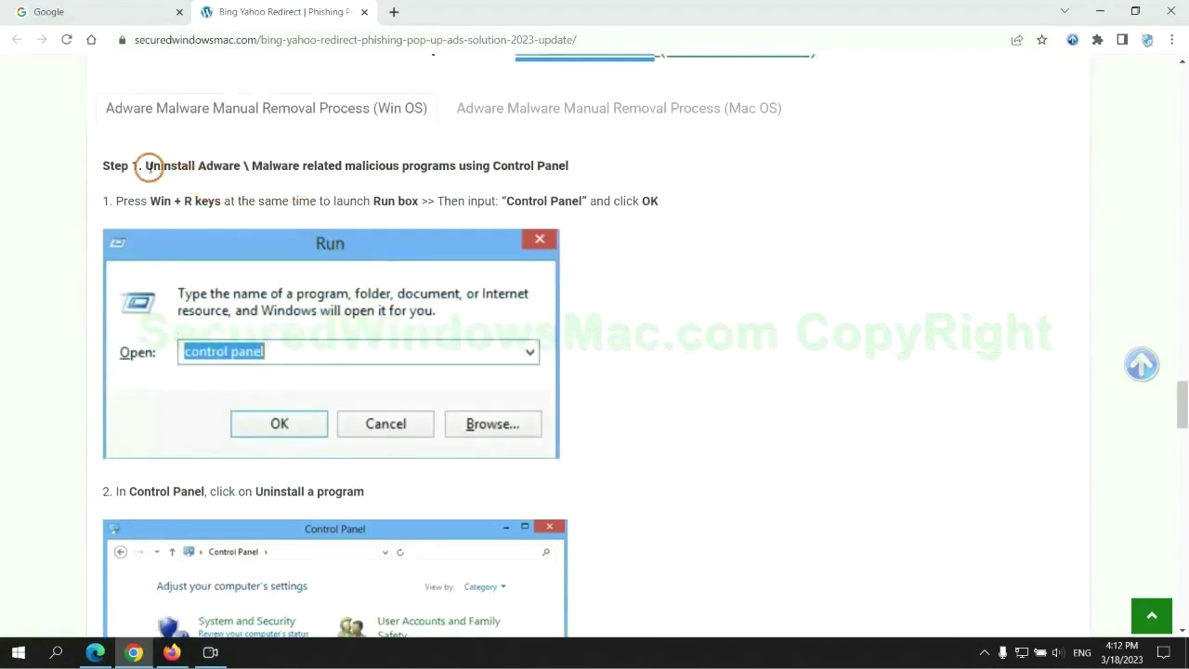
drag(147, 166, 455, 170)
click(791, 242)
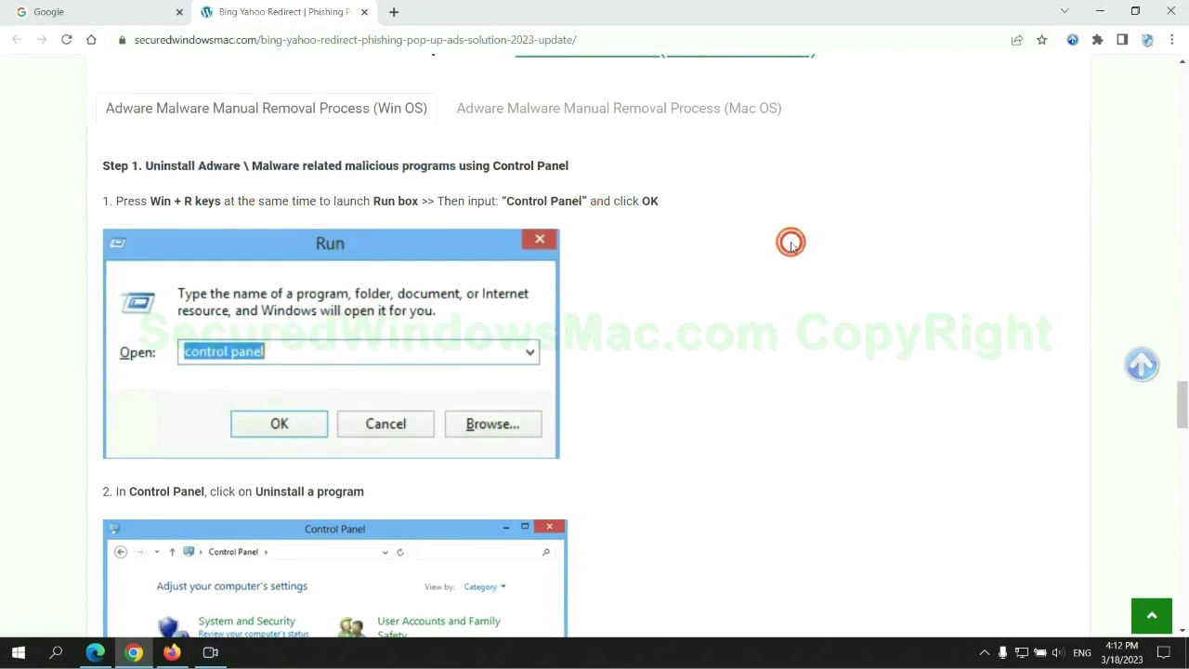
scroll(743, 243, down, 2)
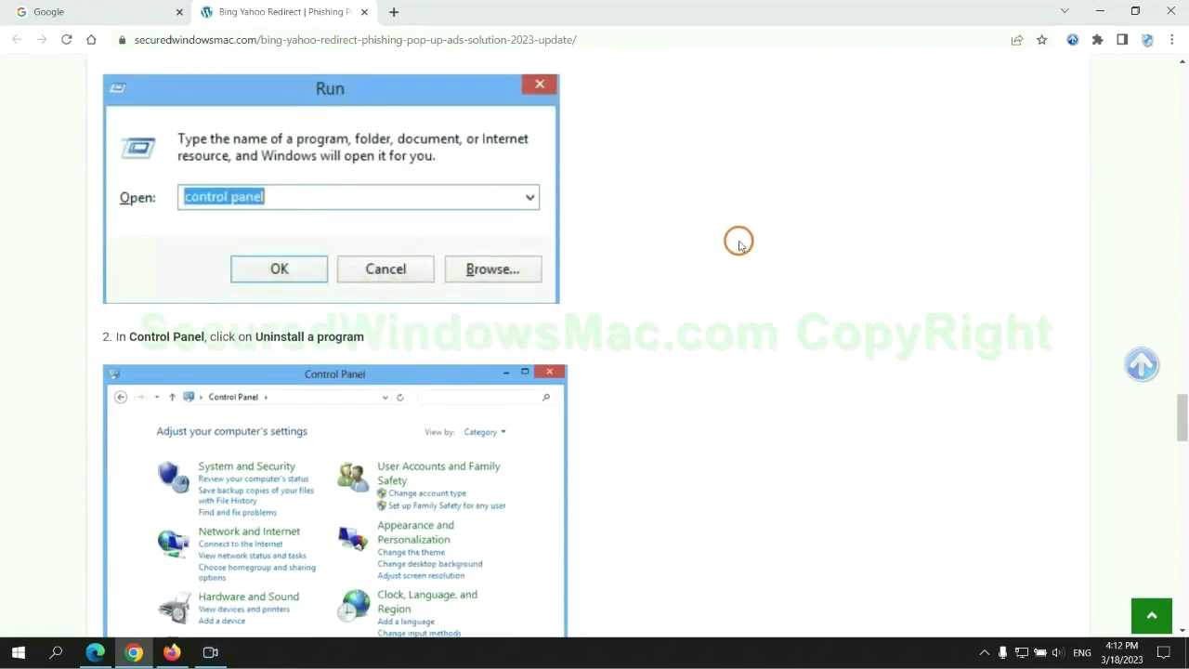
Run 'control panel' from Win+R, go to Uninstall a program, and select Lantern.
key(super+r)
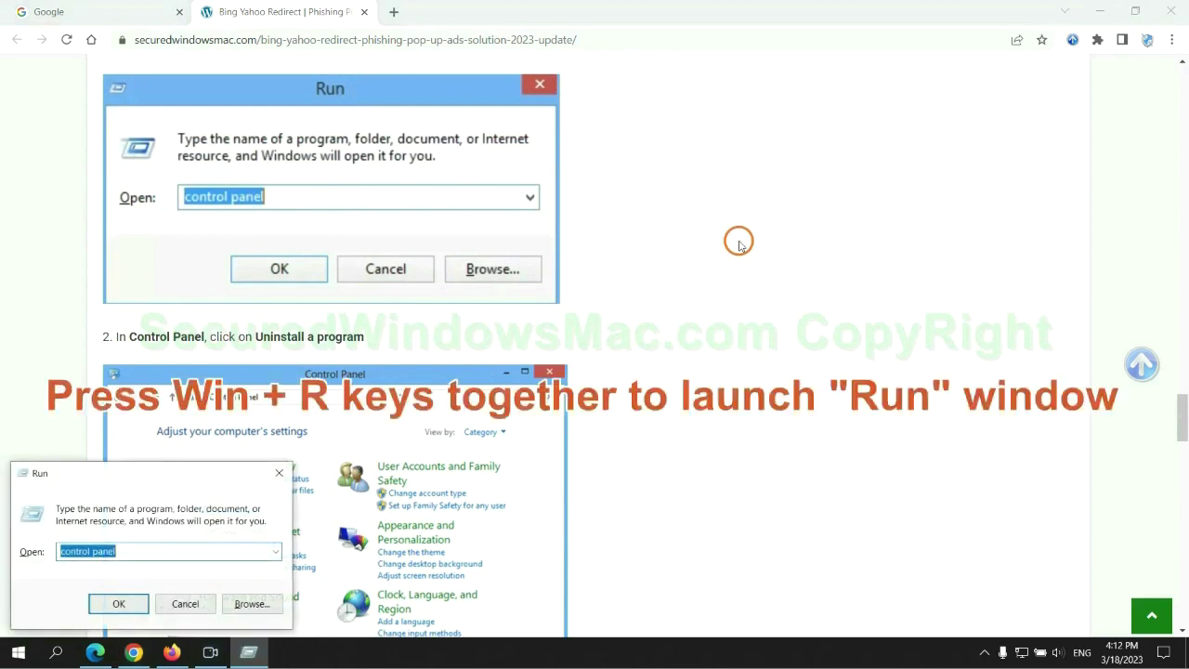
text(control)
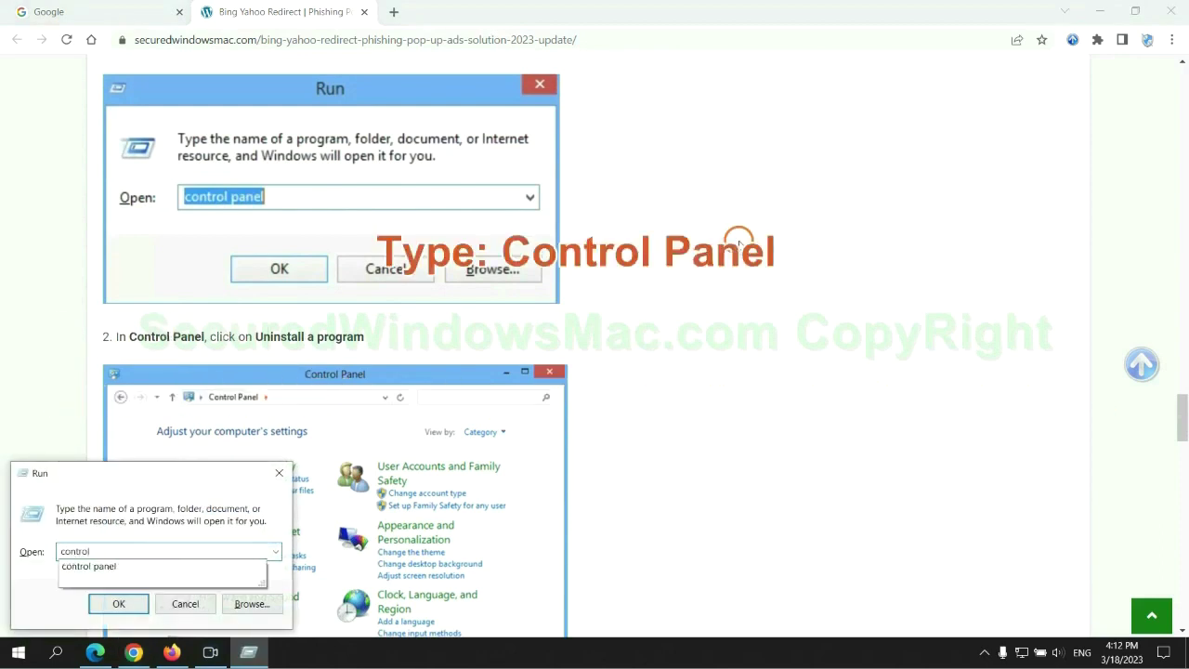
text( panel)
key(Return)
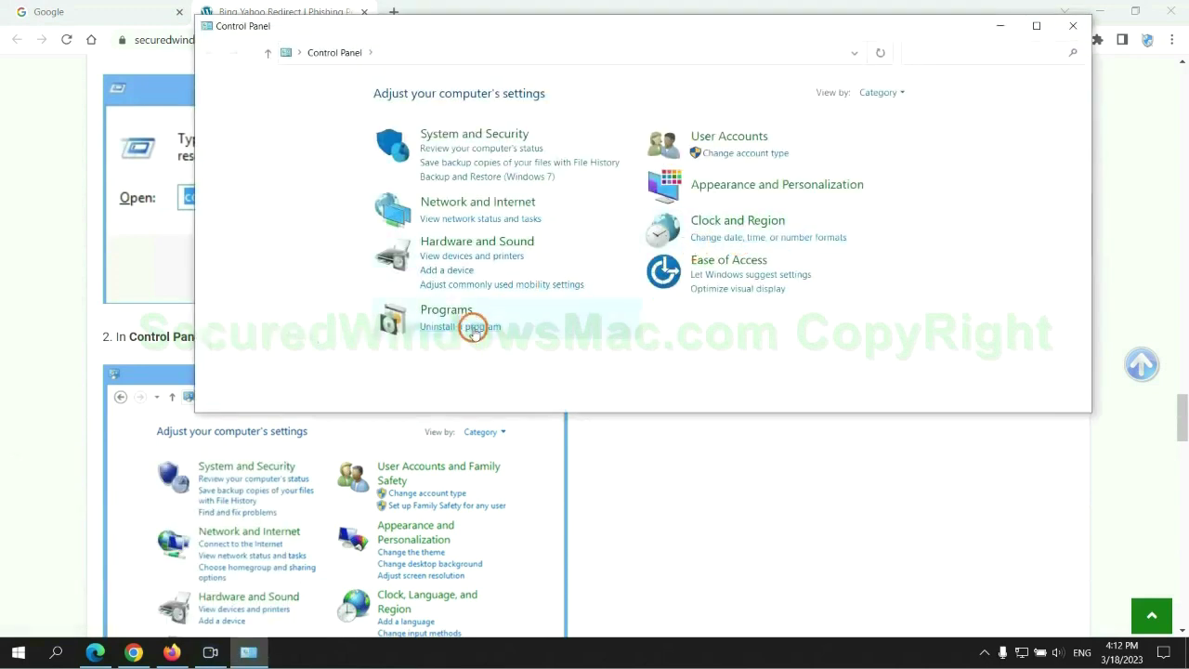
click(470, 327)
click(388, 219)
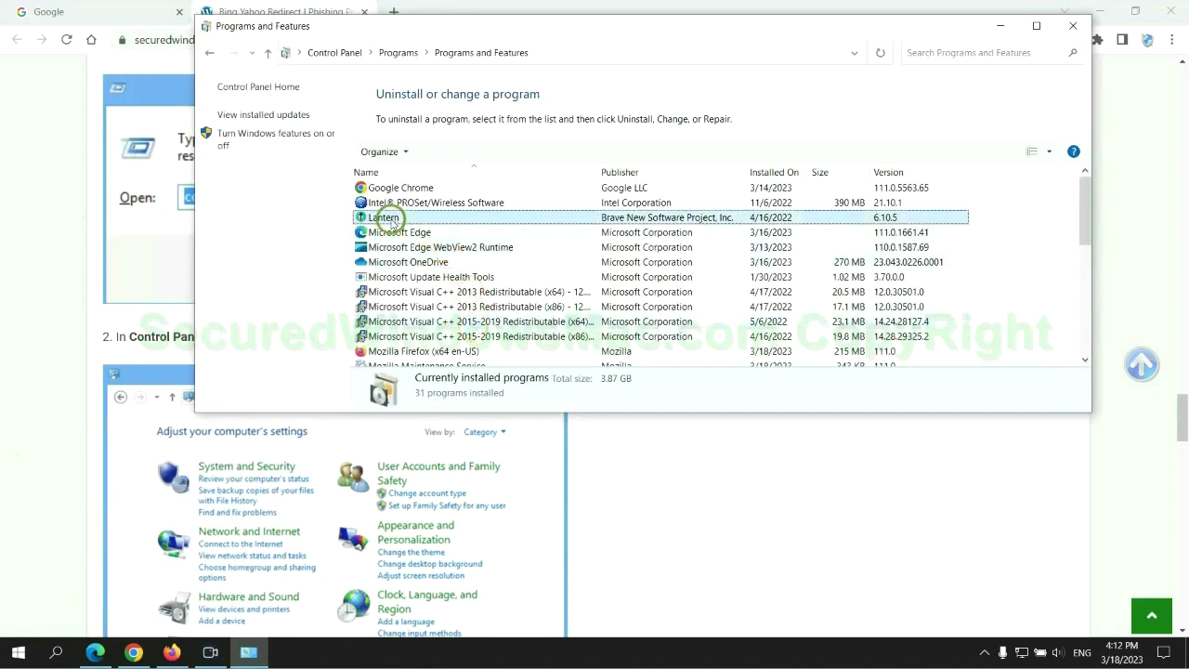
Close Programs and Features, scroll to the guide's Step 2 on malicious extensions, and switch to Edge.
click(1073, 25)
scroll(353, 393, down, 6)
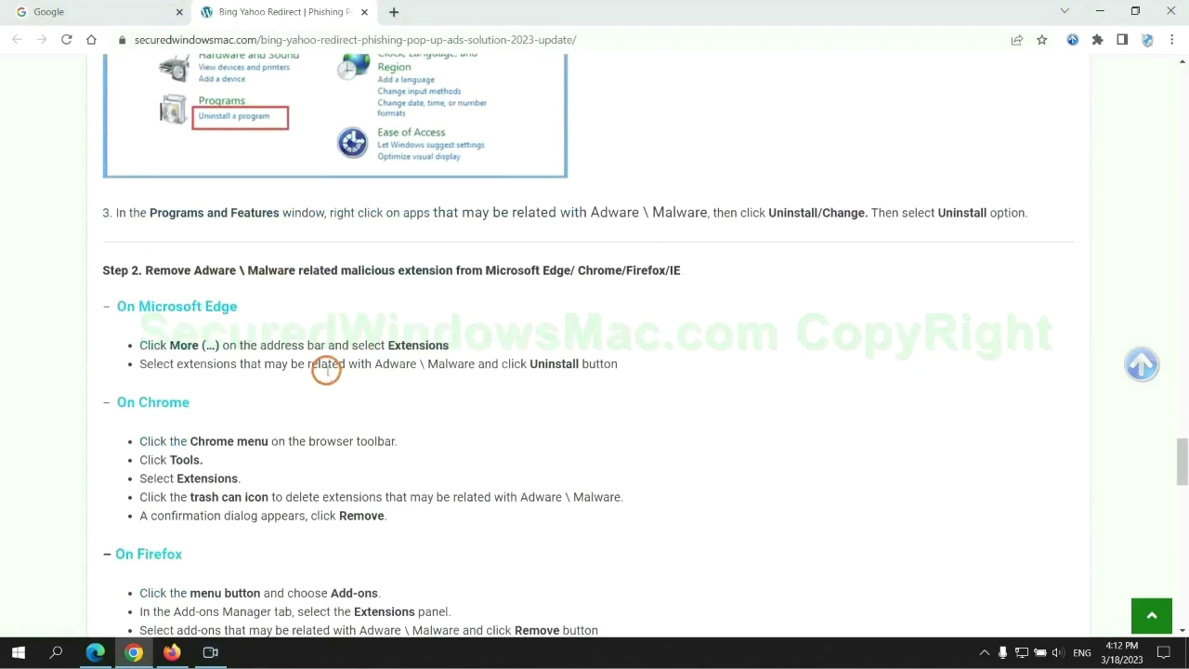
drag(393, 271, 459, 271)
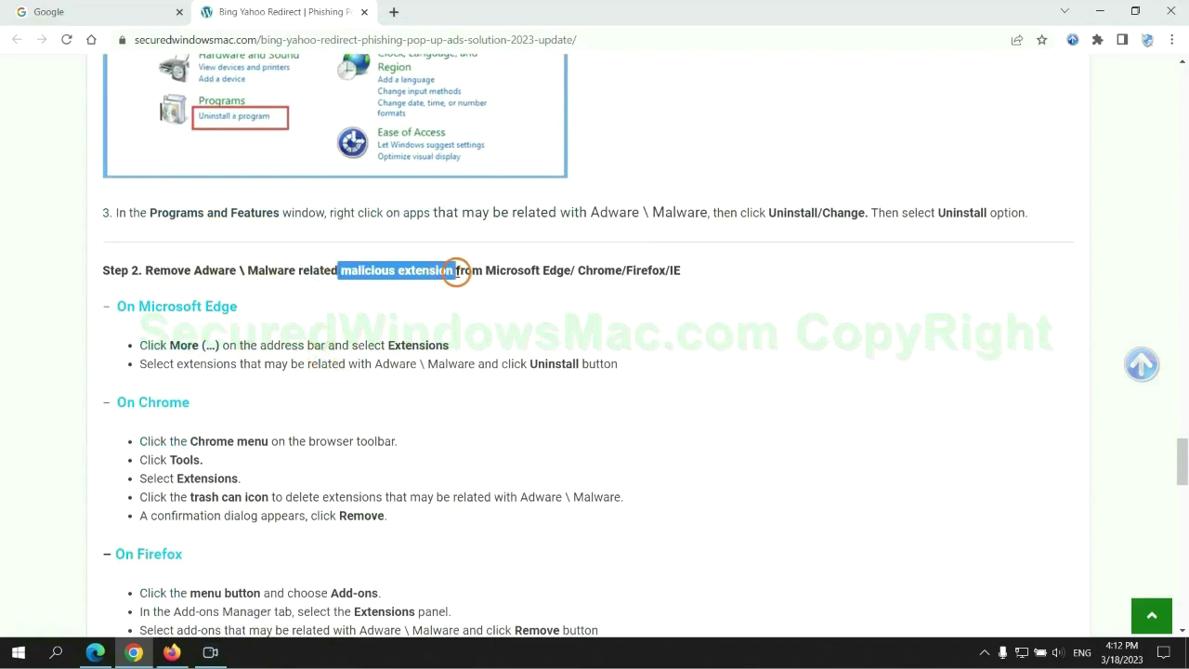
click(409, 311)
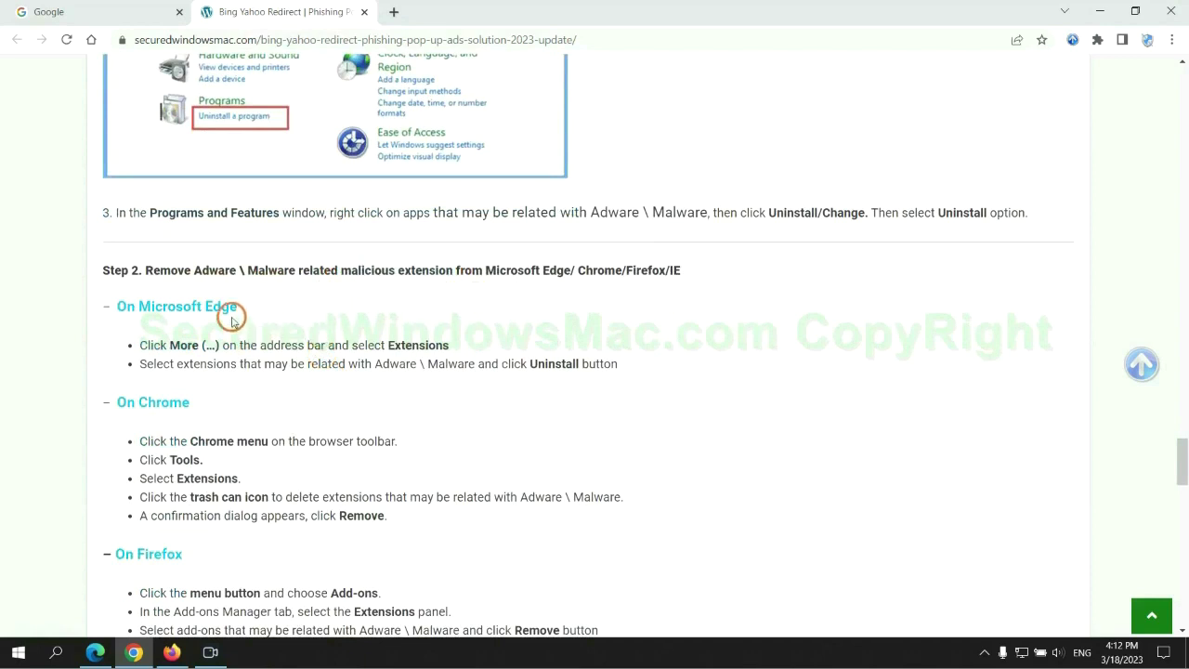
click(98, 646)
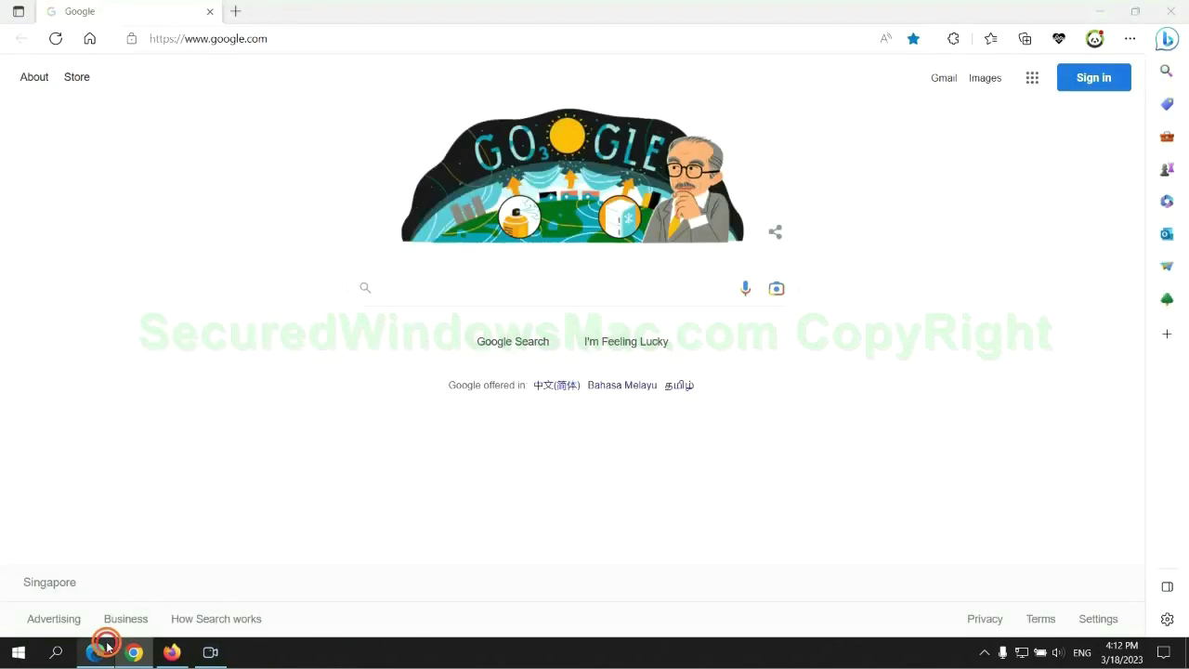
Remove McAfee WebAdvisor from Edge's Manage extensions page, close that tab, and return to Chrome.
click(986, 41)
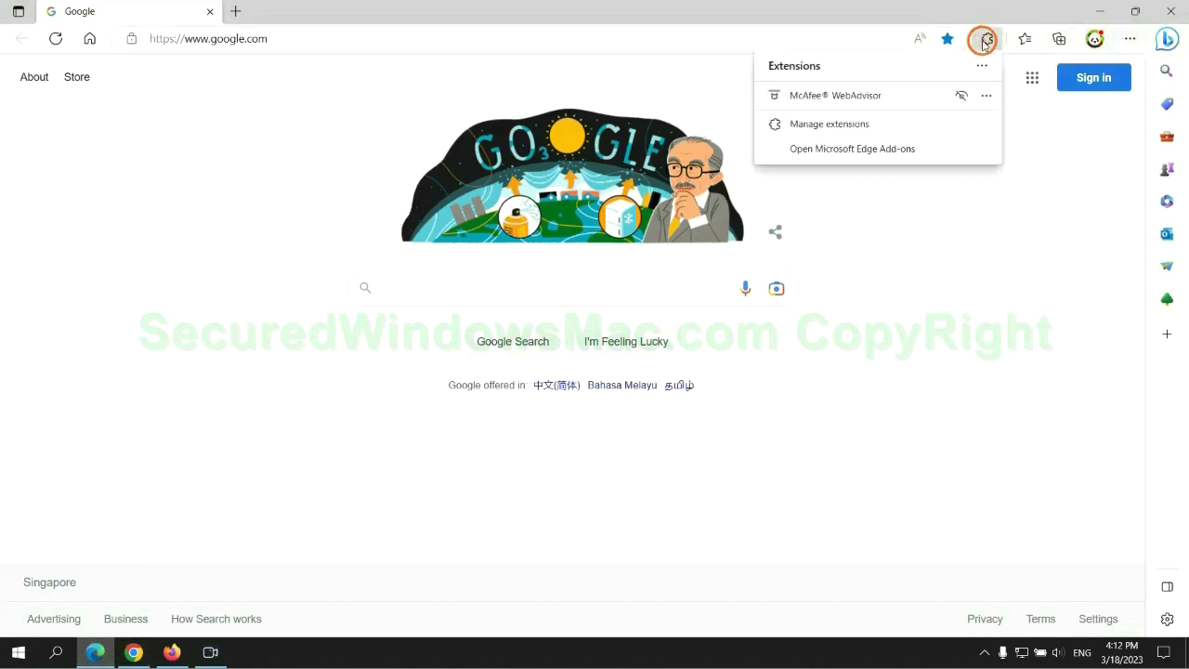
click(824, 122)
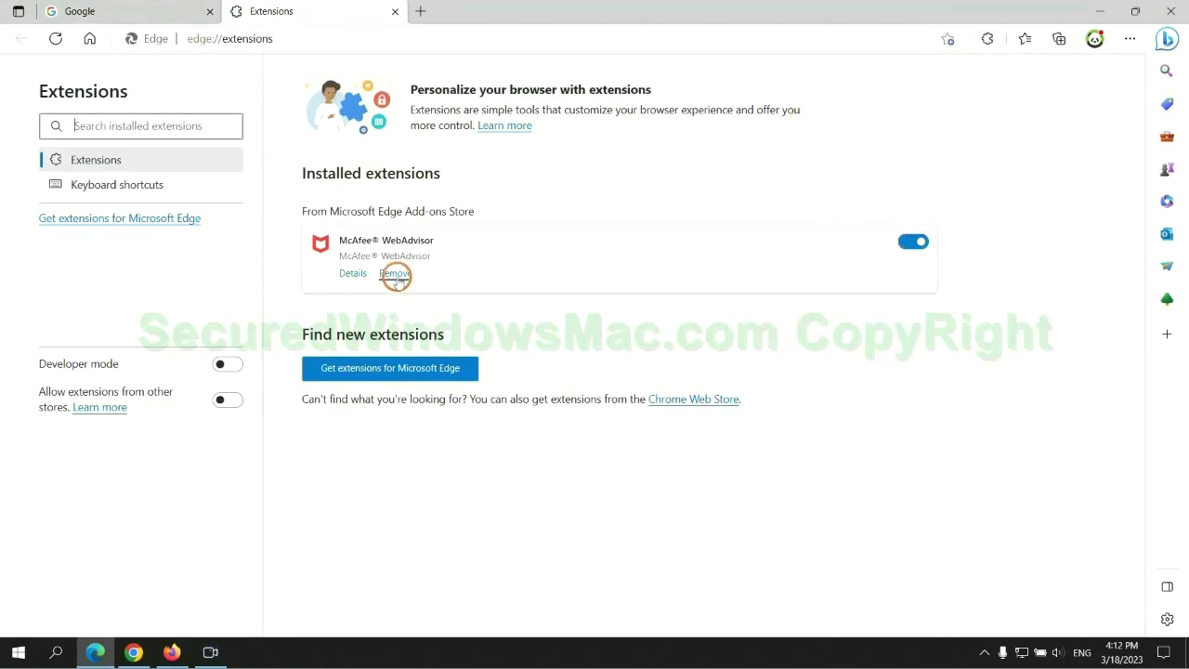
click(396, 275)
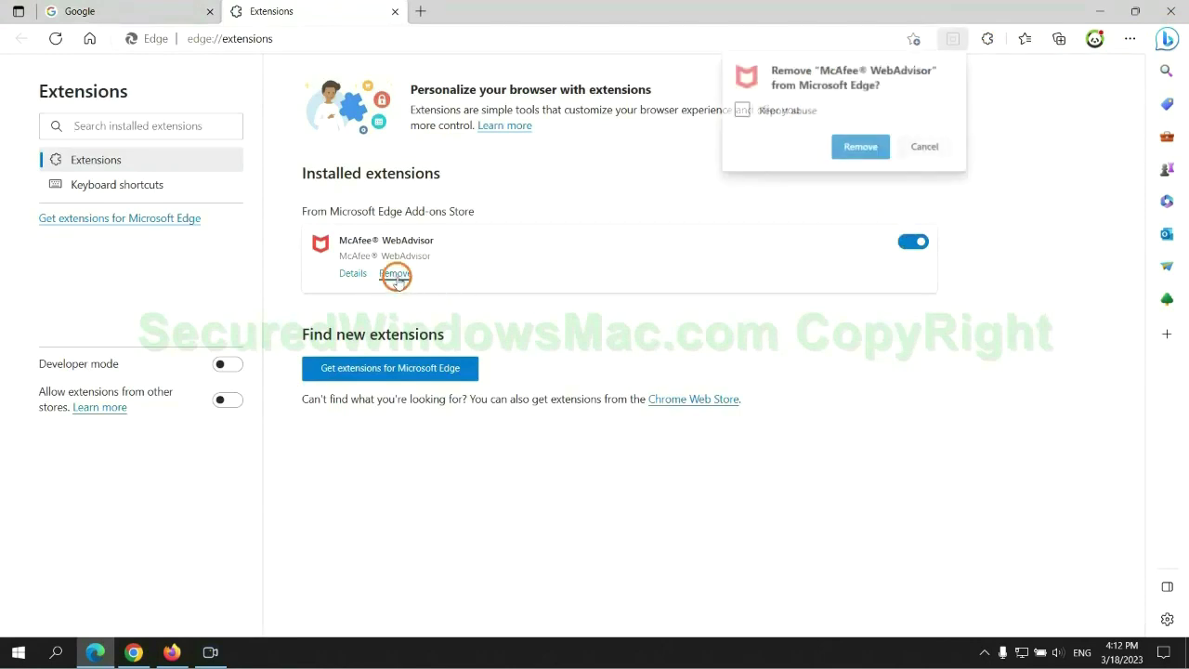
click(854, 145)
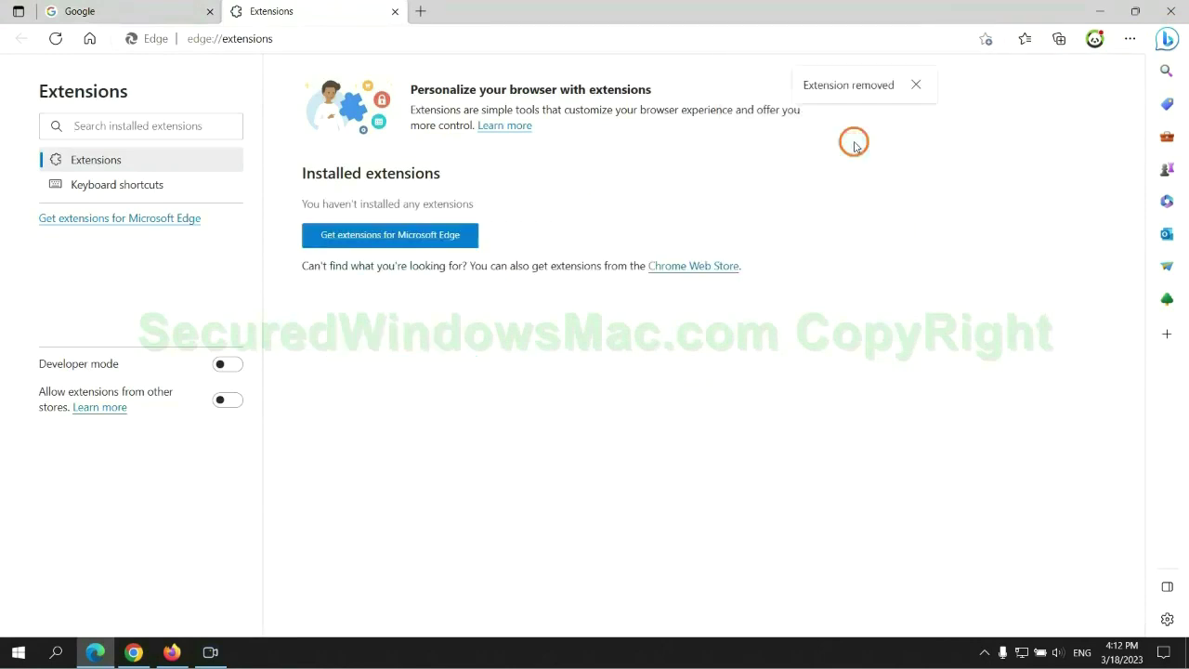
click(394, 11)
click(144, 656)
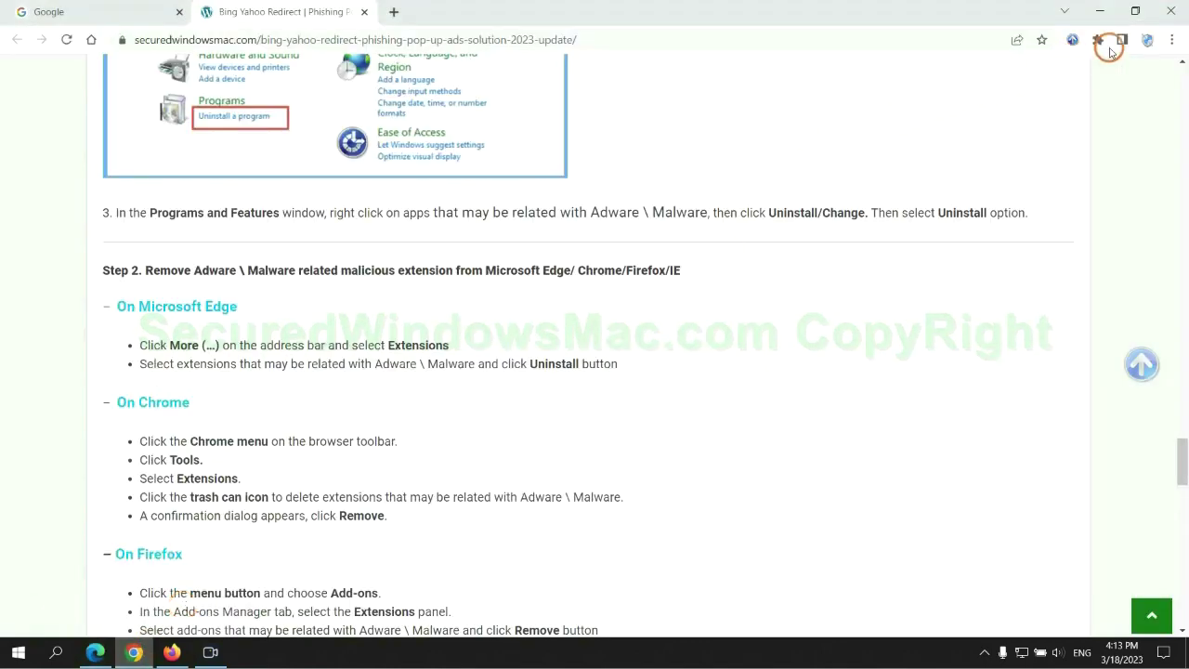
Remove Ecosia from Chrome's Manage extensions page, close its farewell tab, and switch to Firefox.
click(1097, 39)
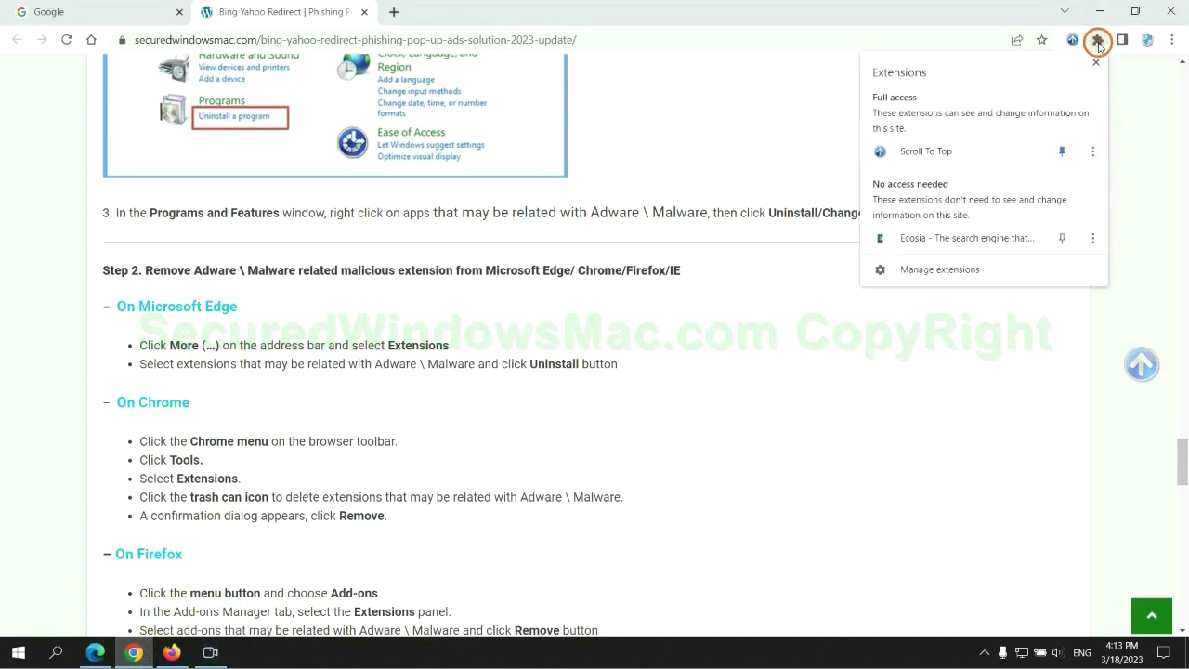
click(962, 271)
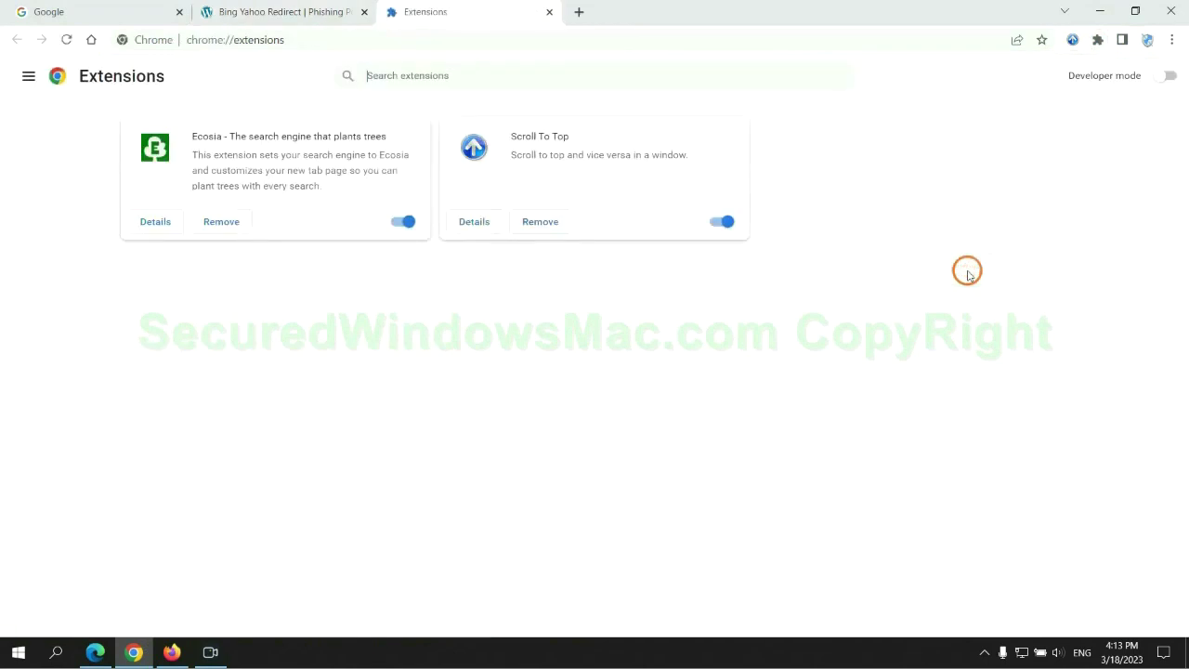
click(223, 221)
click(987, 164)
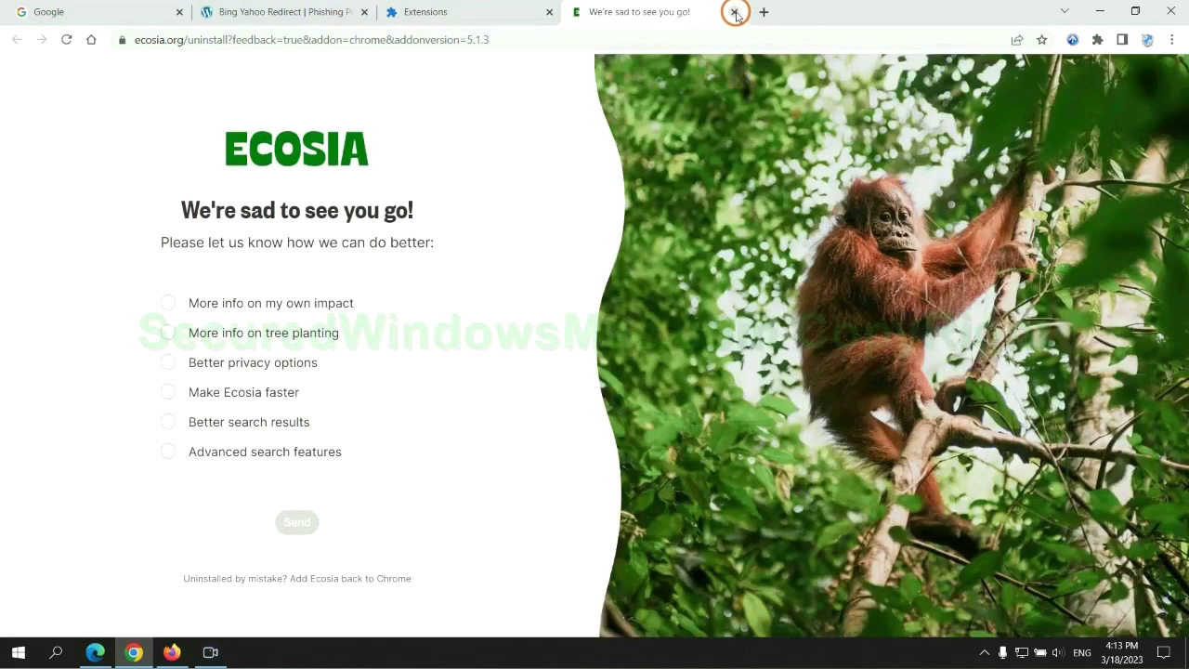
click(734, 12)
click(172, 651)
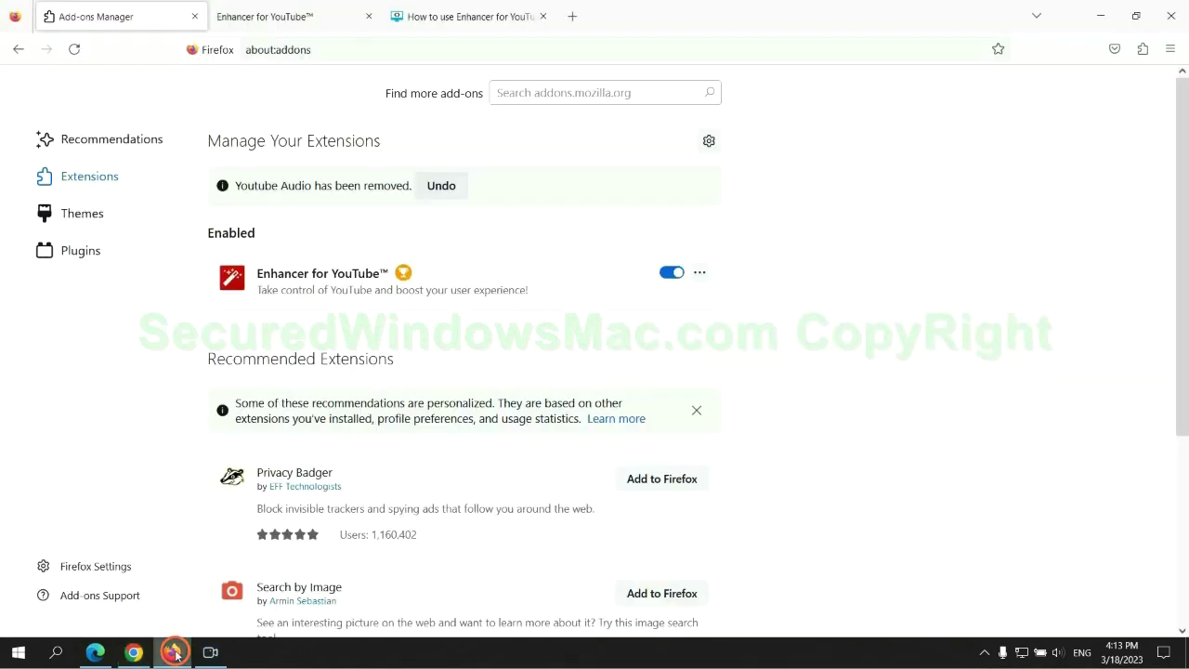
In Firefox's Add-ons Manager, remove Enhancer for YouTube™ through its ... menu and confirm.
click(1142, 51)
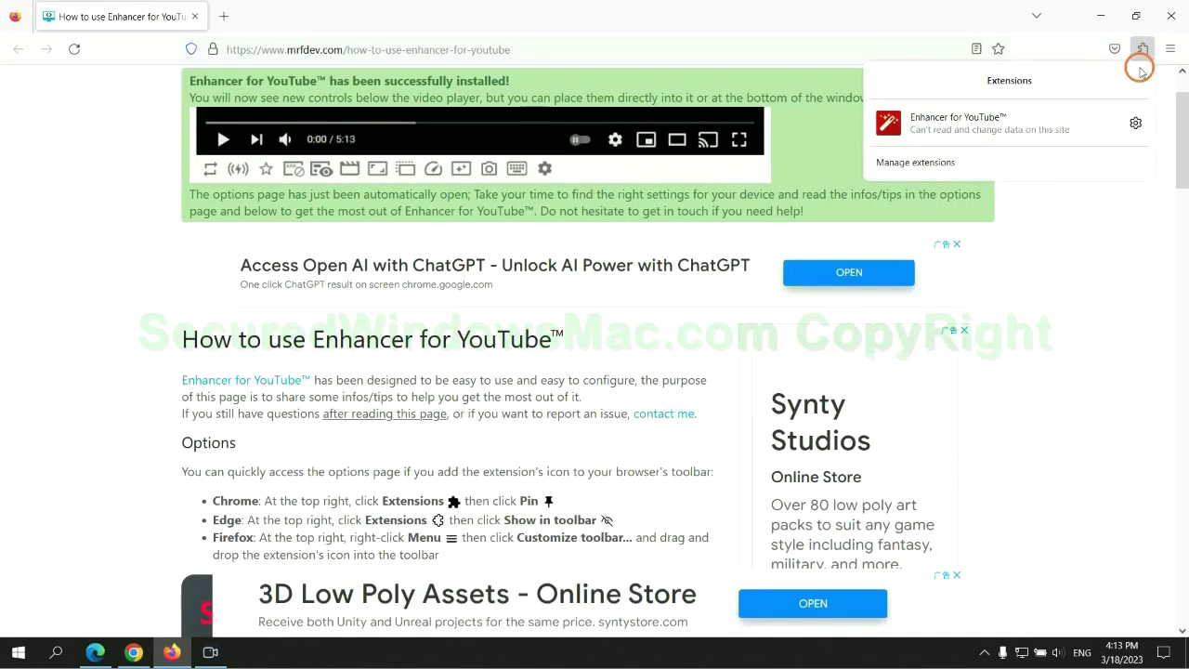
click(1024, 159)
click(699, 226)
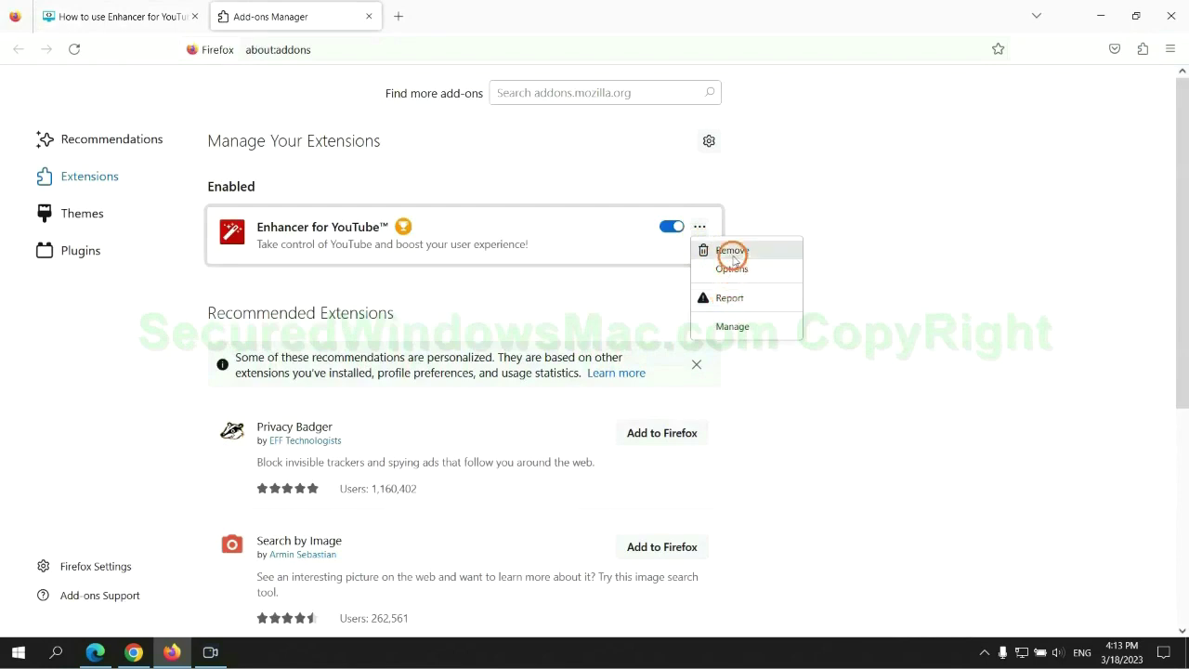
click(730, 249)
click(659, 138)
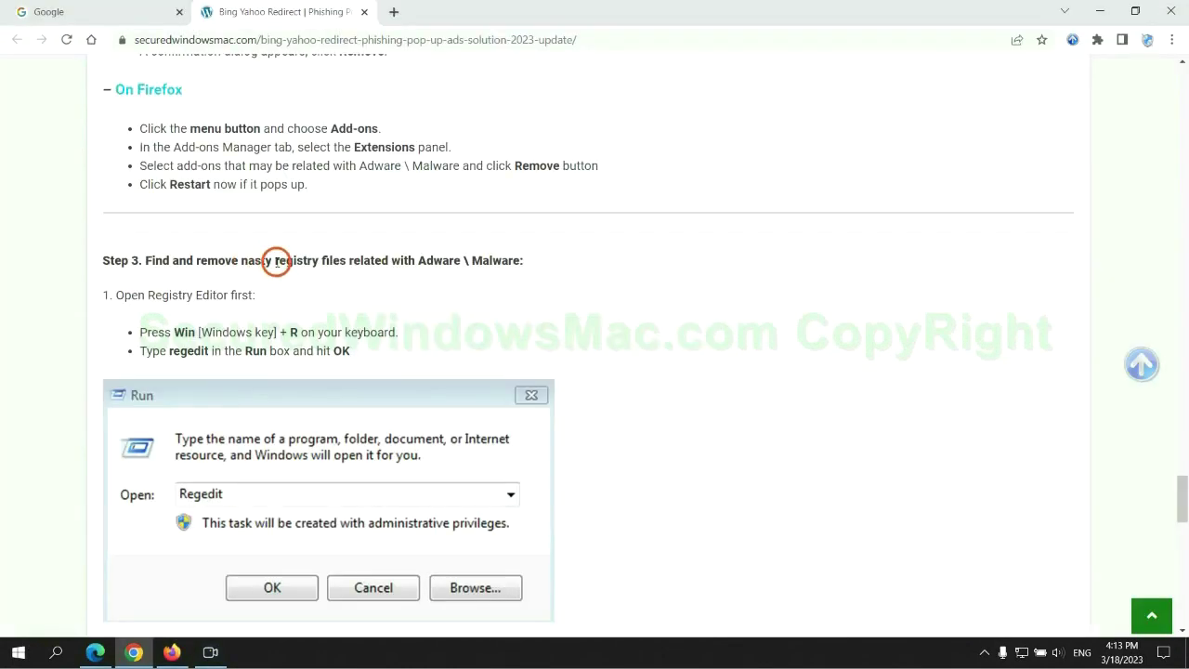
drag(276, 260, 340, 273)
Scroll further through the guide and launch Registry Editor with the regedit command.
click(345, 295)
scroll(346, 296, down, 2)
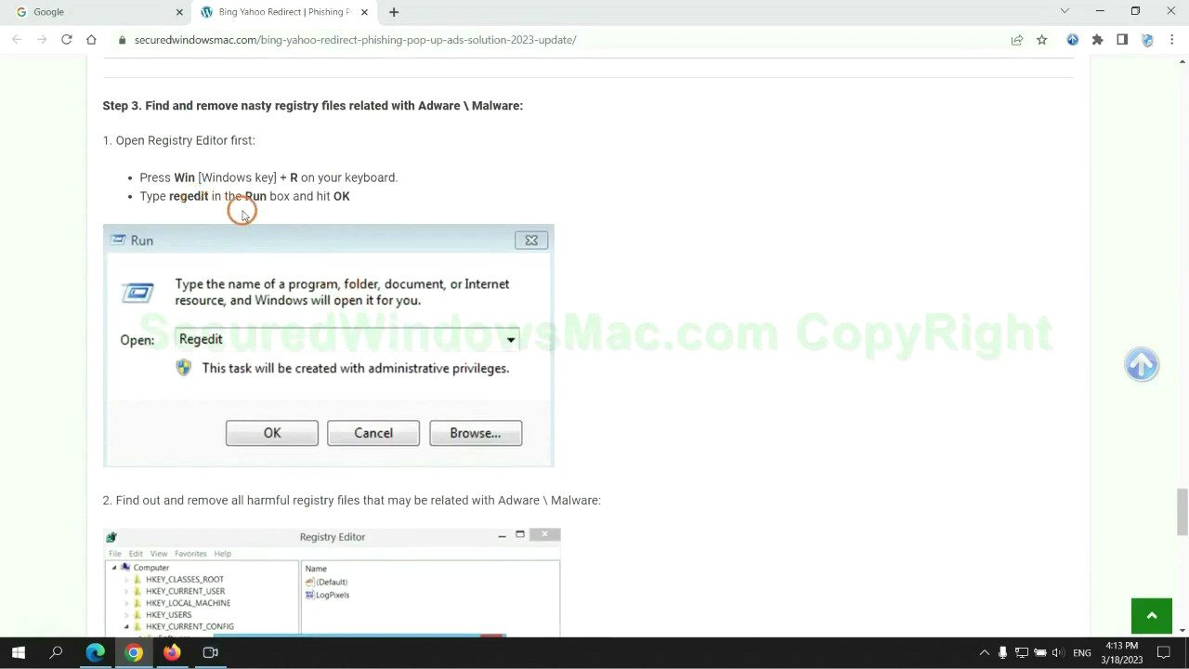
key(super+r)
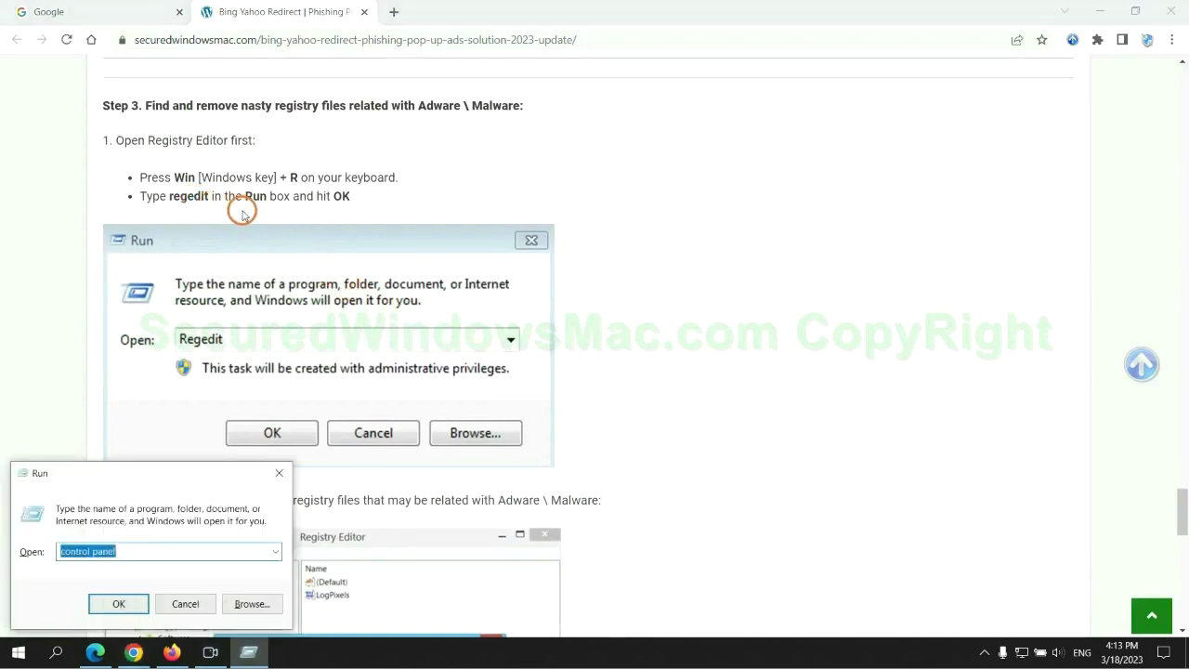
text(rege)
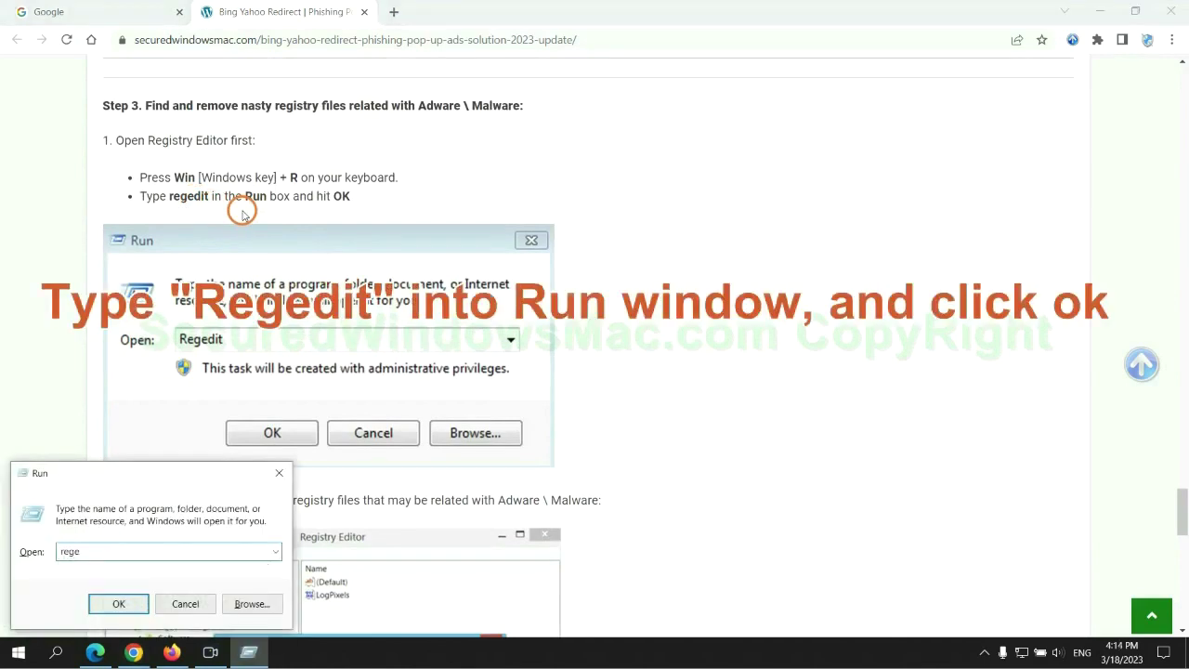
text(dit)
key(Return)
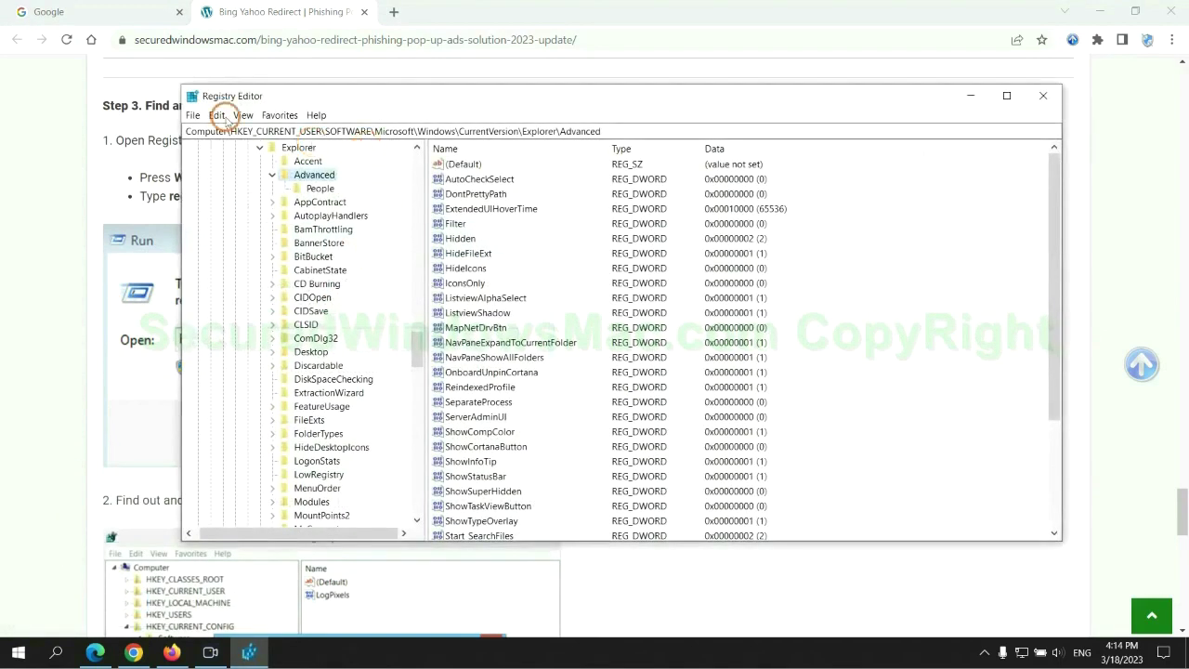
Search the registry for 'Apps' and open the actions for the StoreAppsOnTaskbar value.
click(216, 115)
click(238, 224)
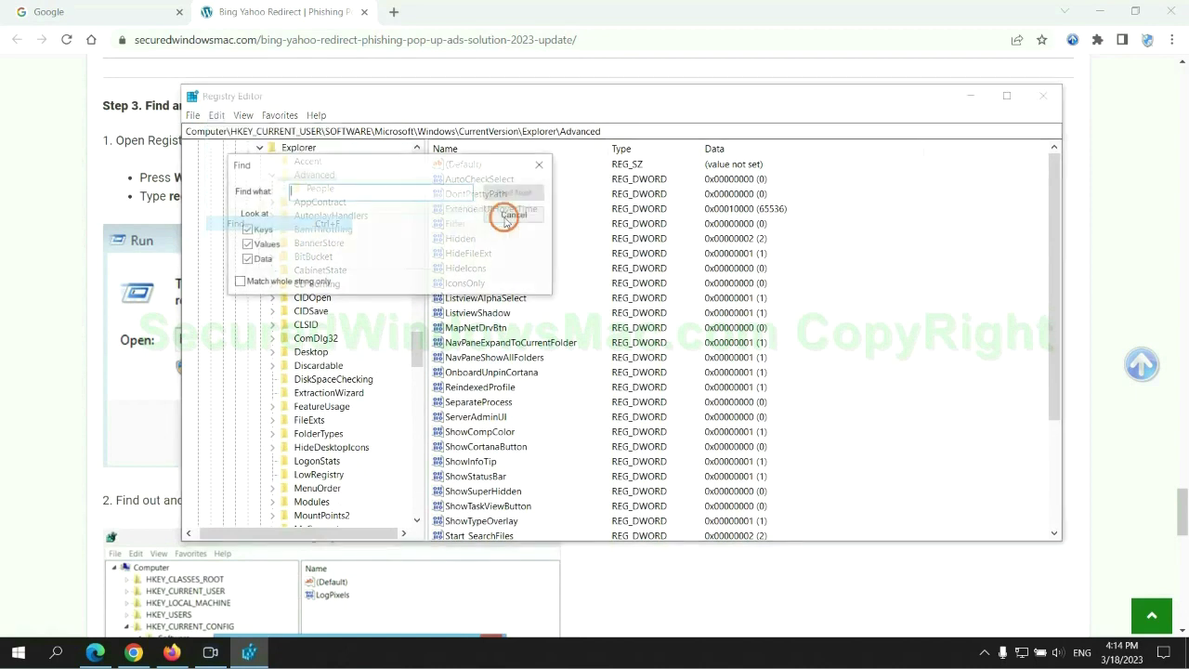
text(App)
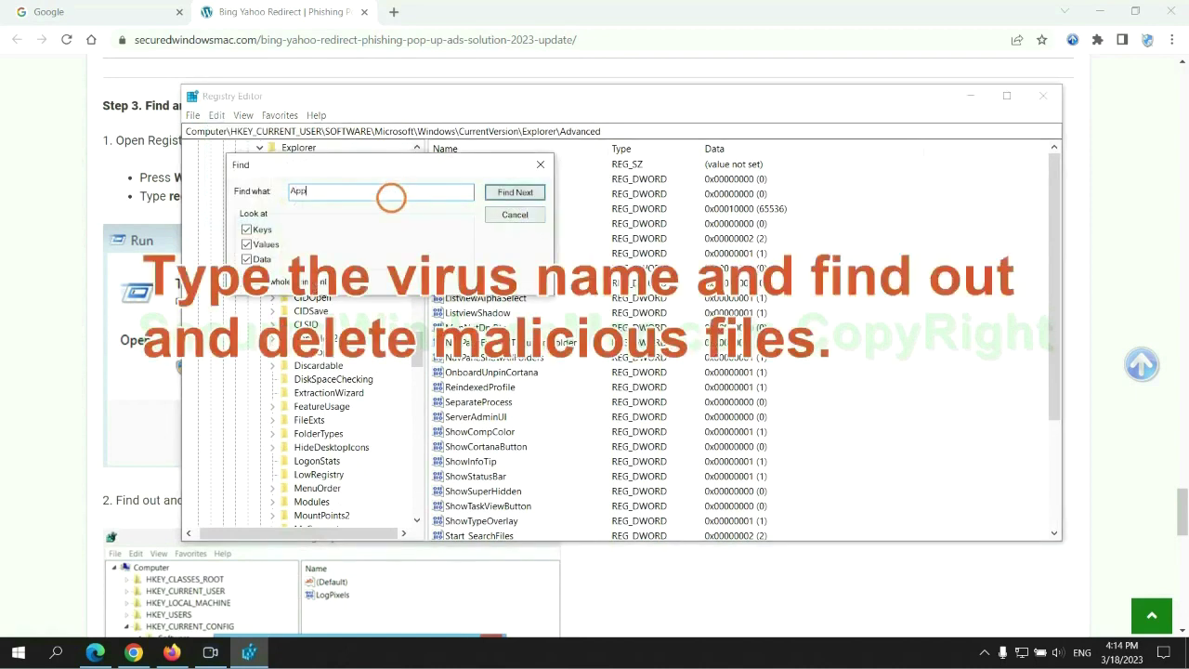
text(s)
key(Return)
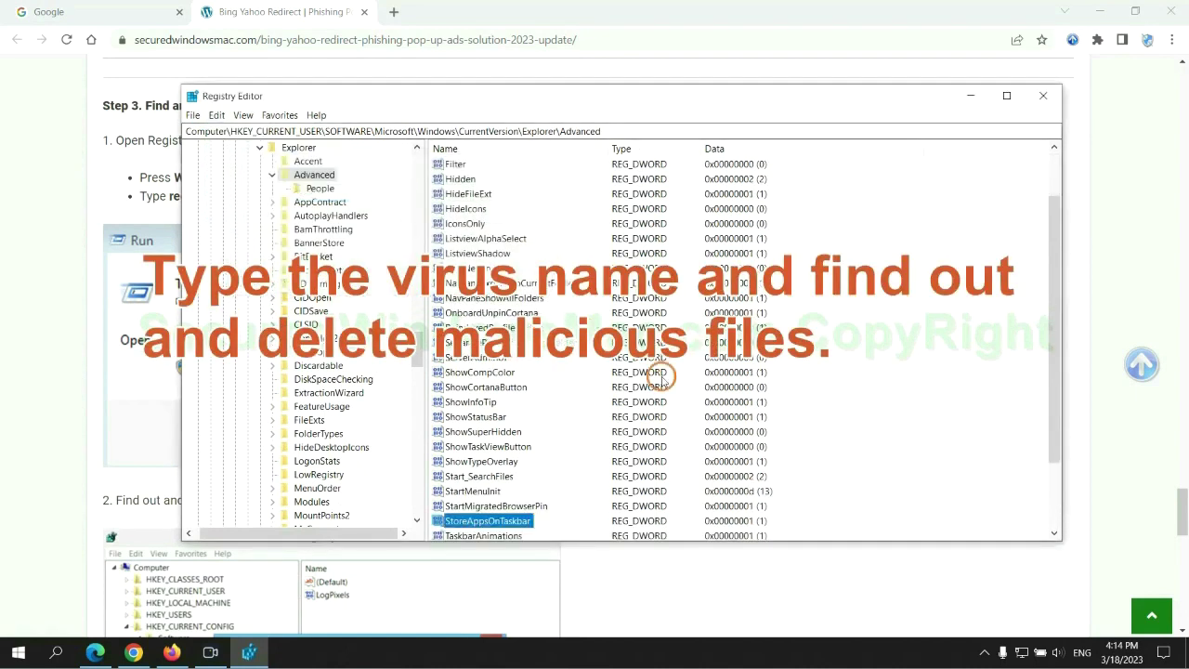
scroll(664, 385, down, 2)
right_click(526, 436)
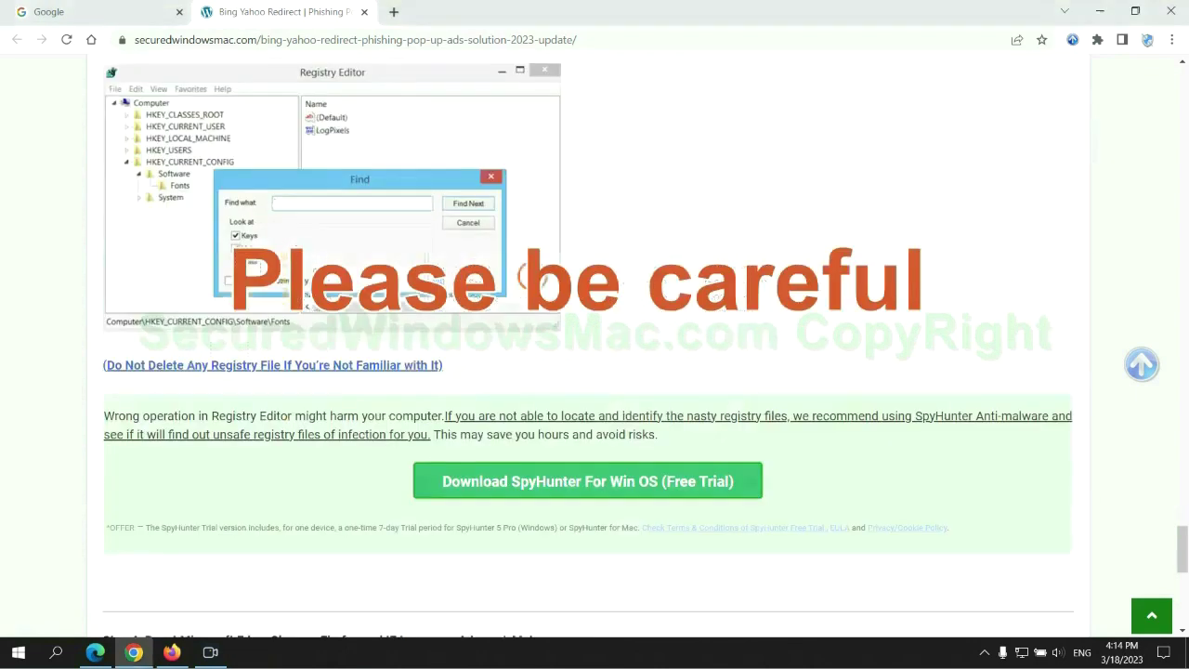
Scroll to the guide's Step 4 Reset heading, then bring Microsoft Edge to the front.
scroll(526, 277, down, 1)
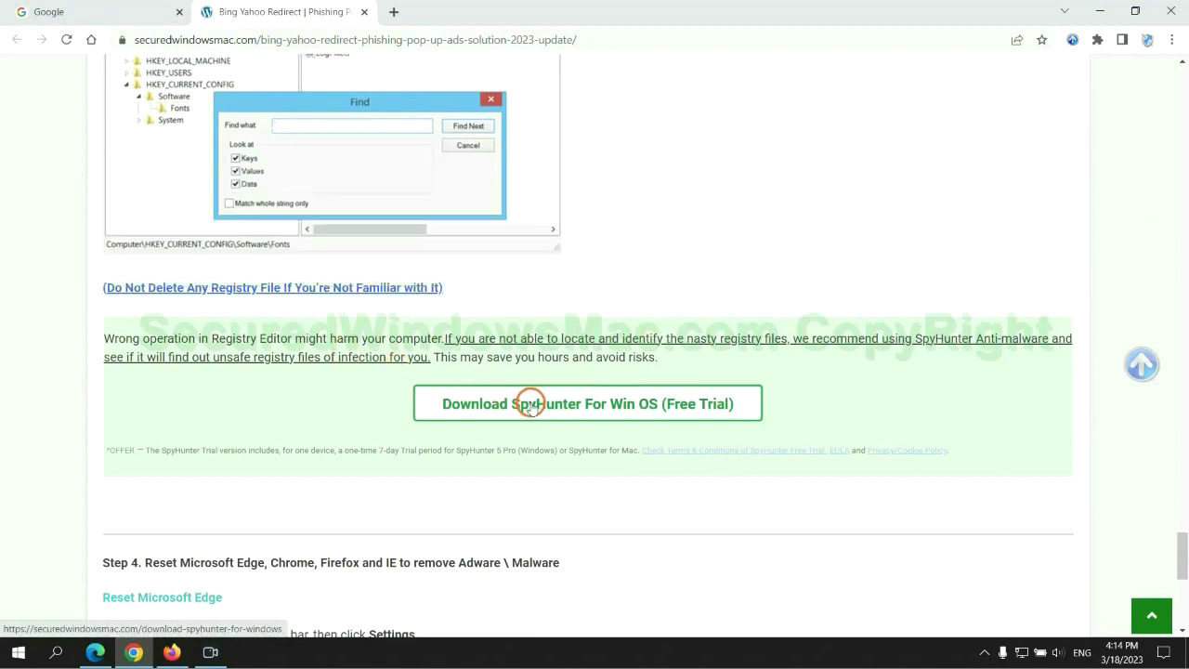
scroll(530, 403, down, 5)
double_click(158, 97)
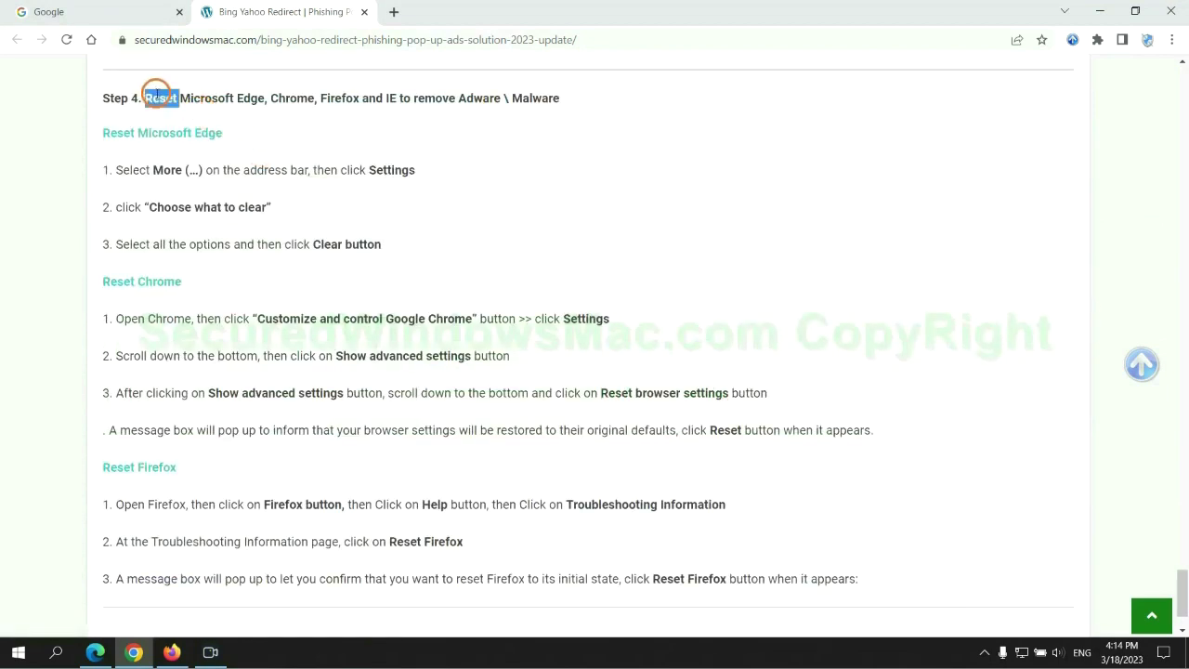
click(491, 116)
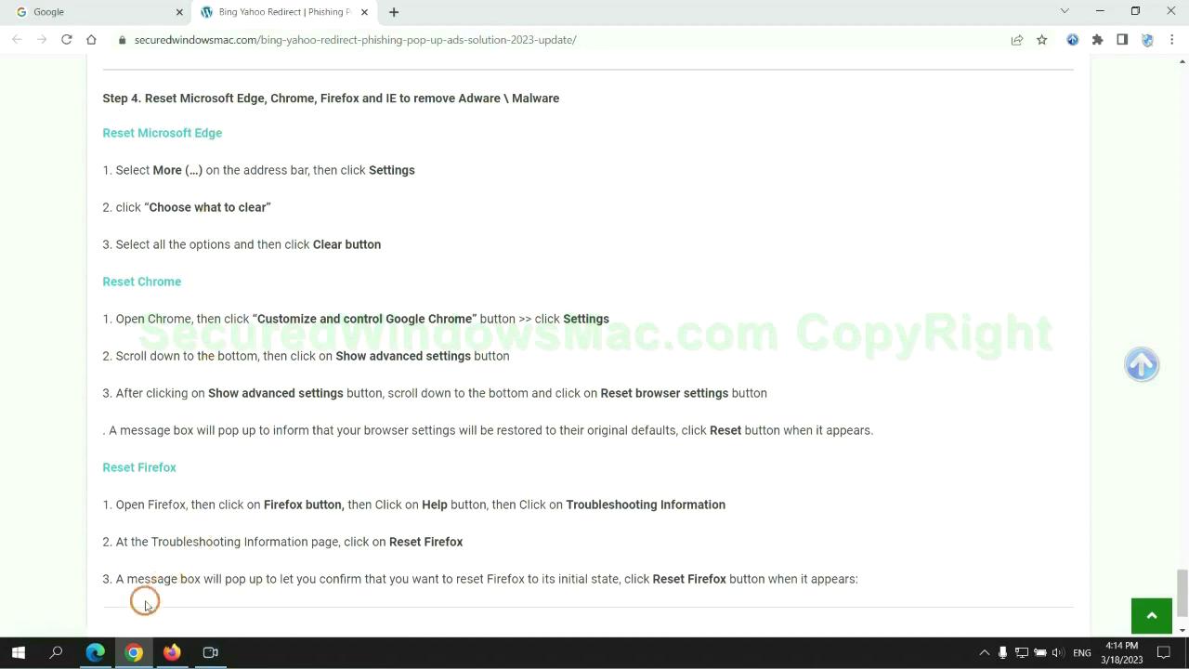
click(95, 652)
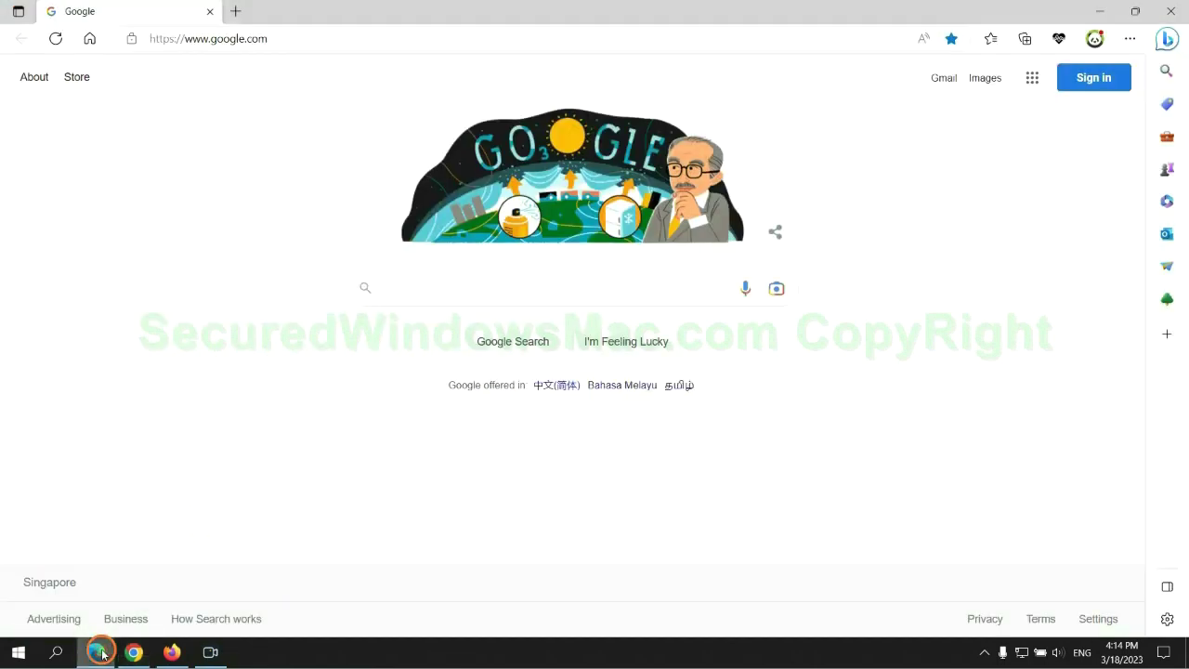
Open Edge's 'Choose what to clear' under Privacy, search, and services, then return to Chrome.
click(1127, 42)
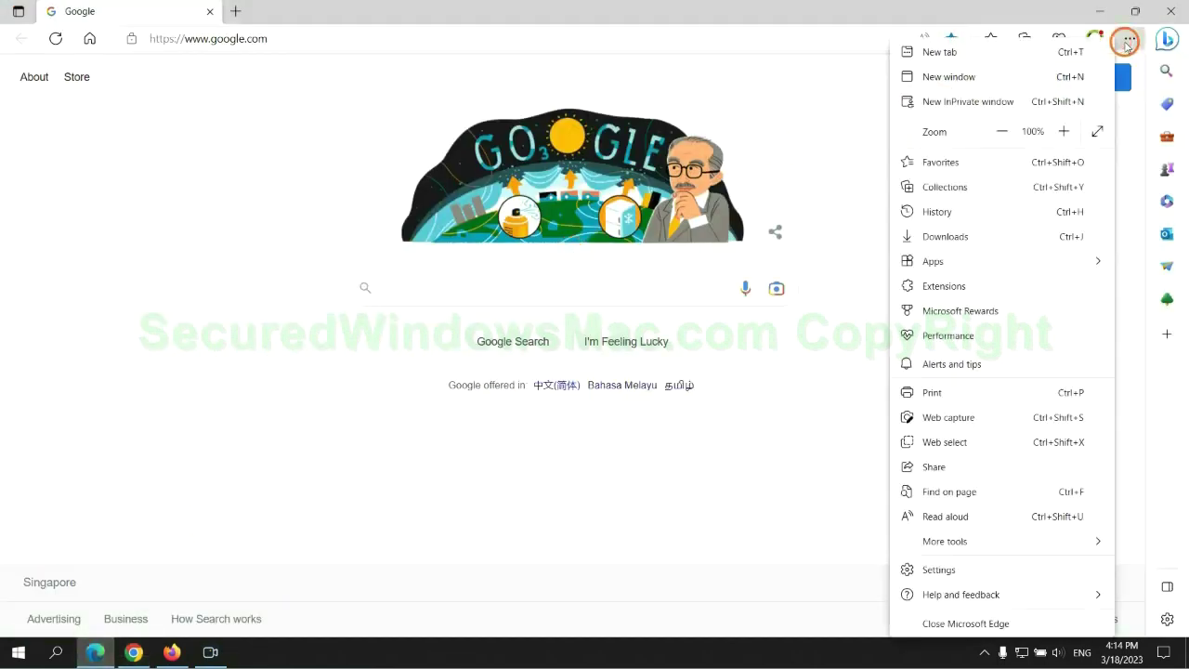
click(935, 570)
click(193, 191)
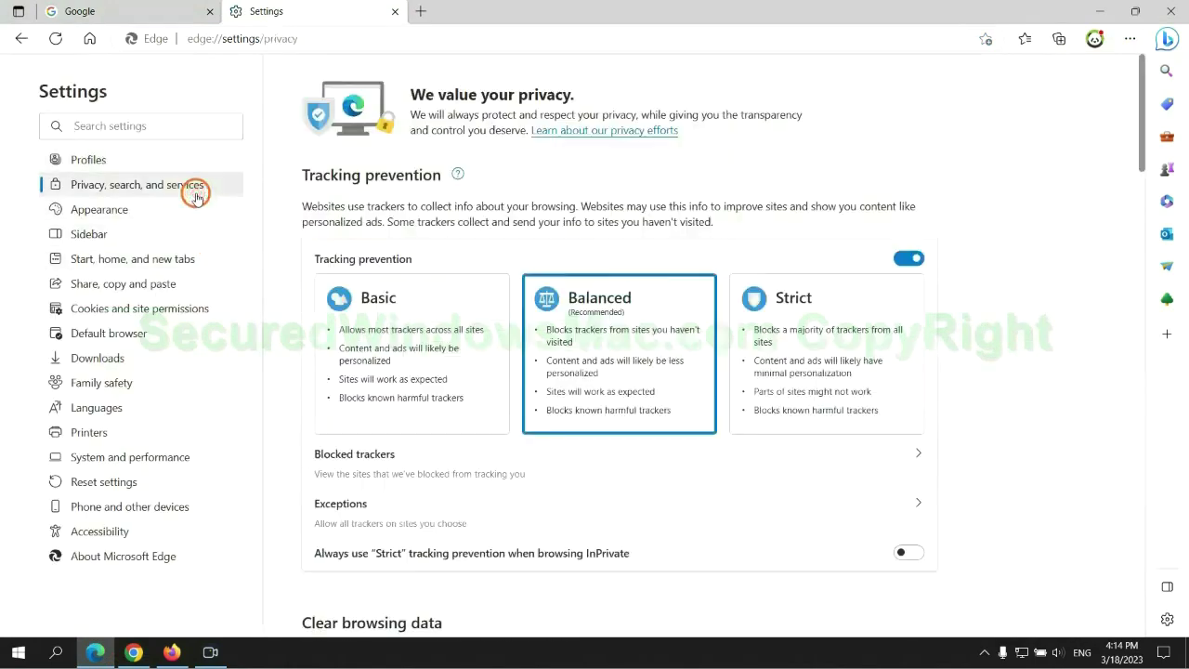
scroll(976, 417, down, 3)
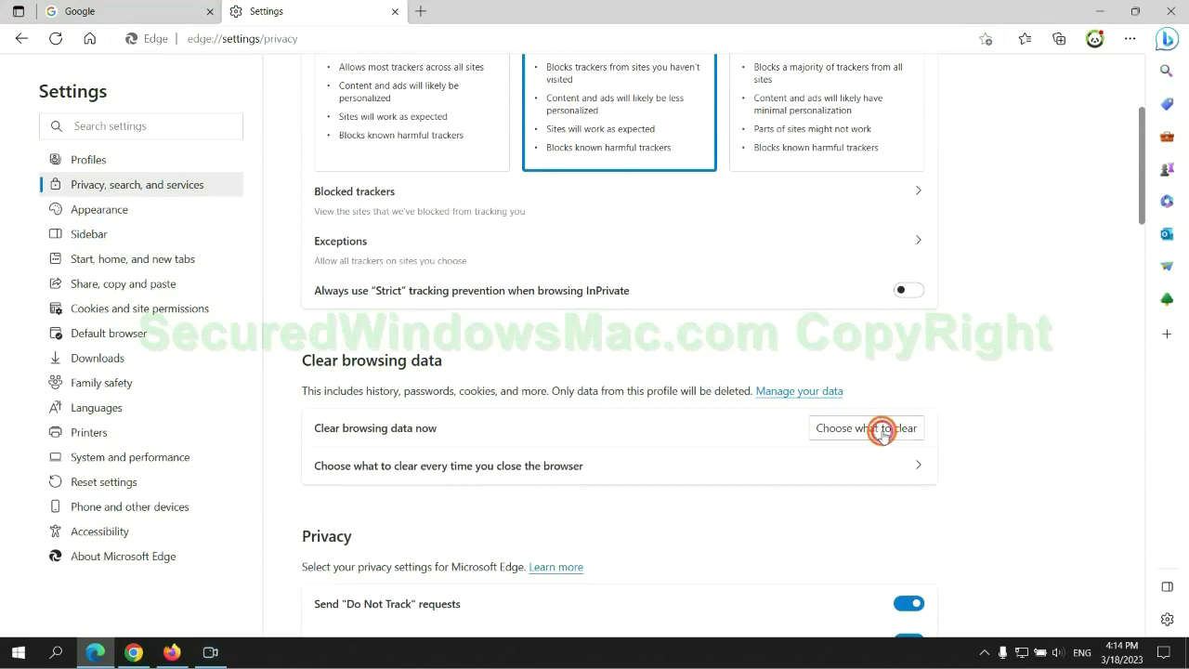
click(882, 429)
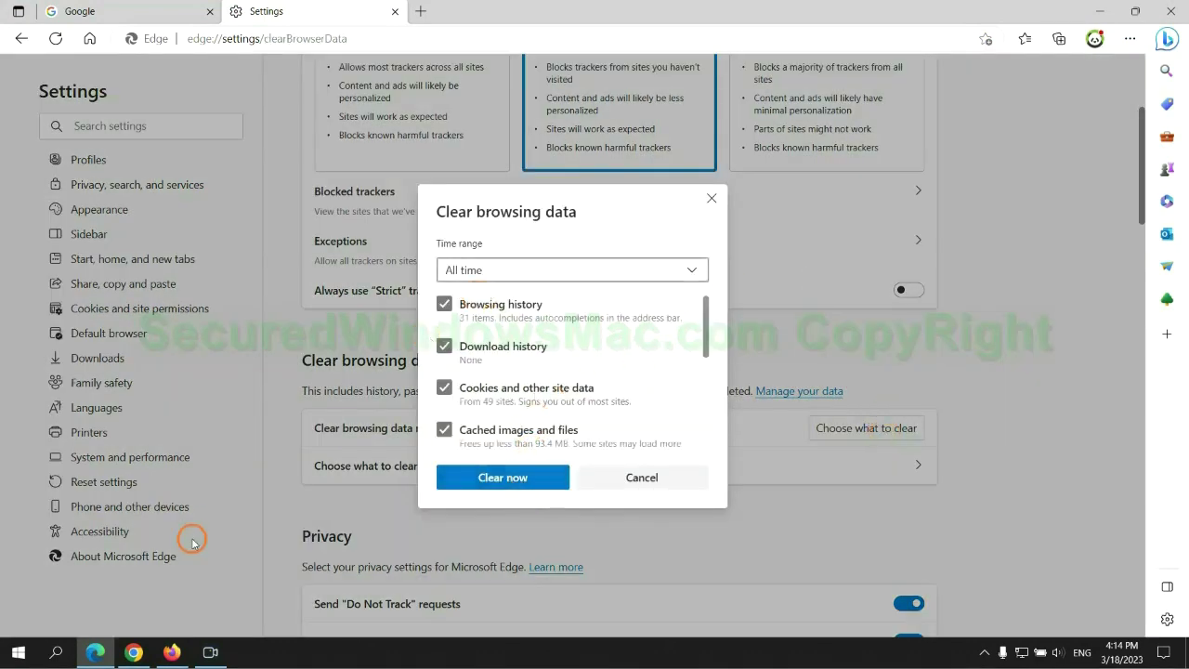
click(135, 652)
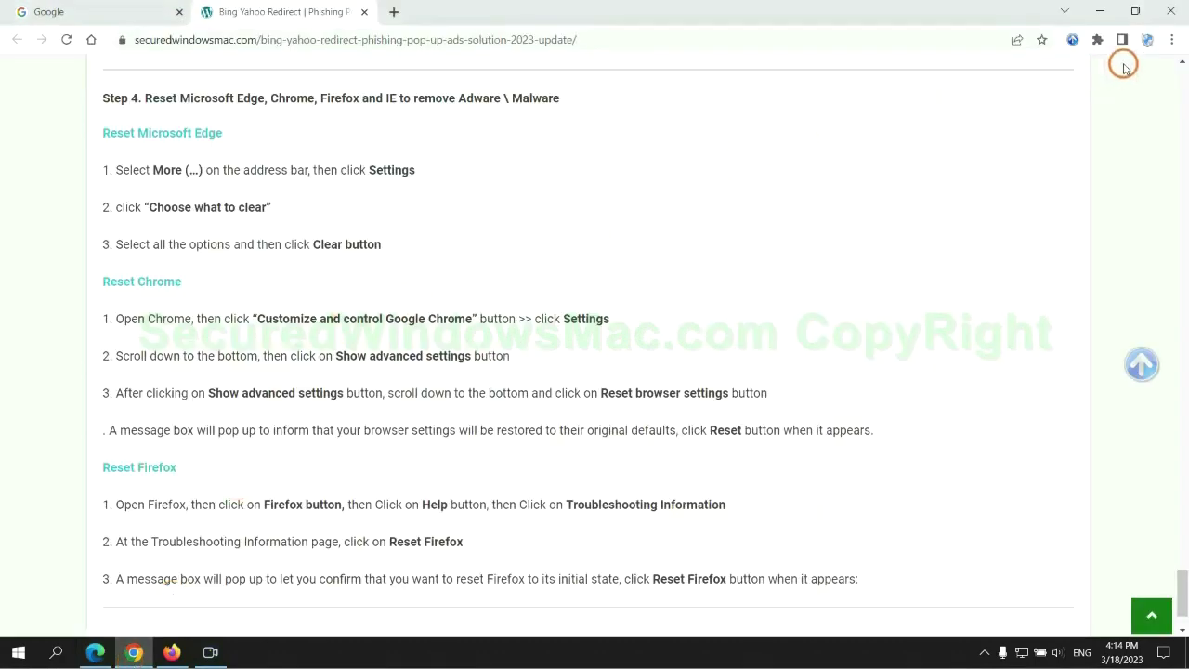
In Chrome Settings, choose 'Restore settings to their original defaults' to show the reset prompt.
click(1170, 42)
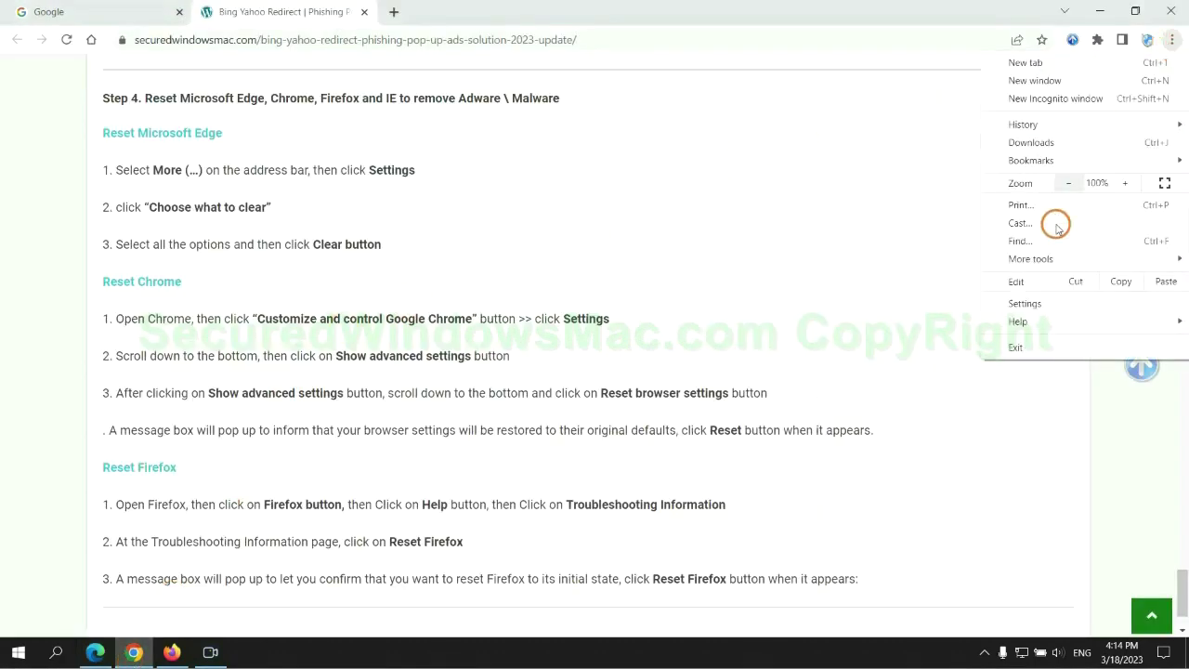
click(1033, 303)
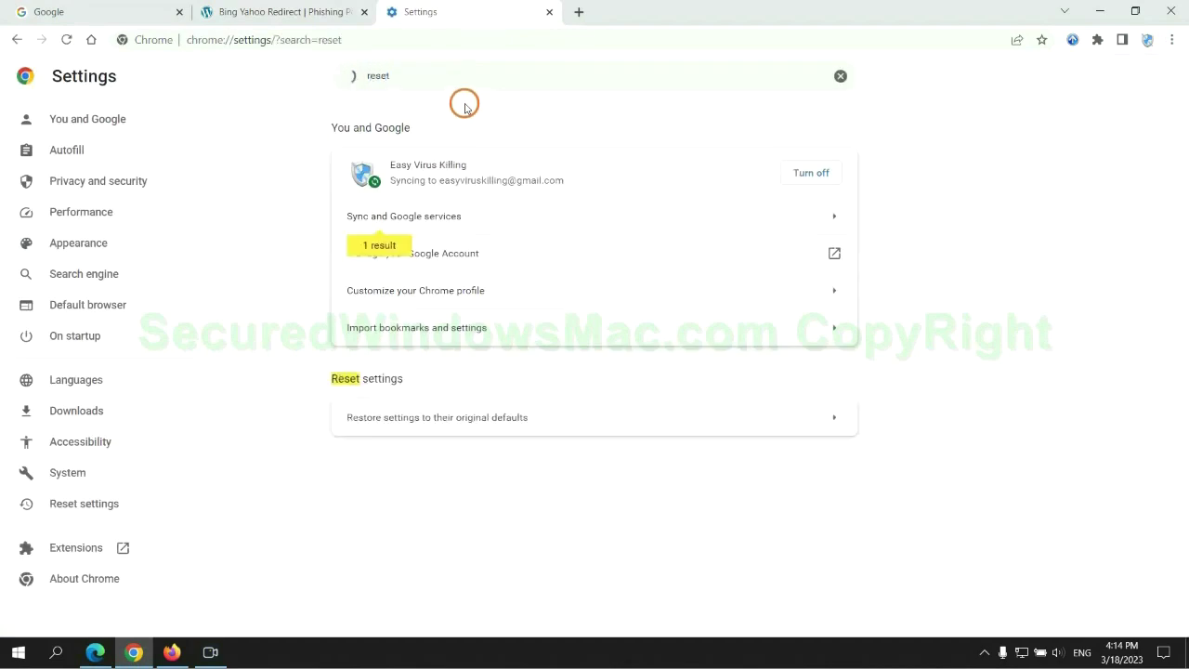
click(623, 413)
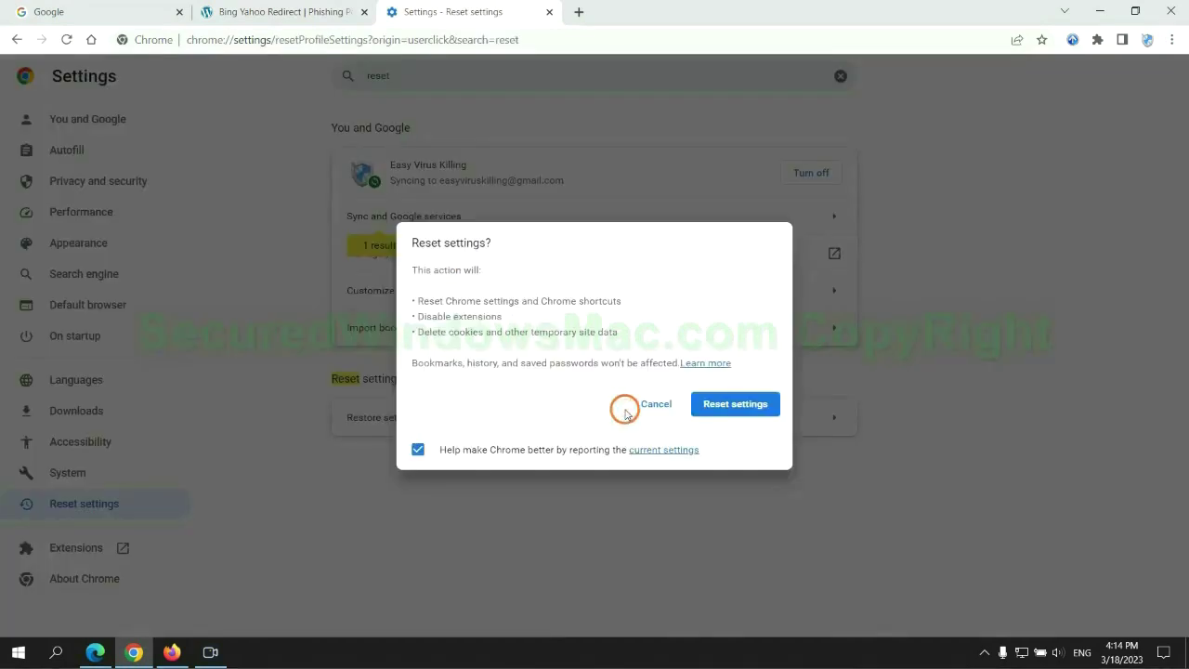
In Firefox, open Help > More troubleshooting information and choose Refresh Firefox.
click(172, 651)
click(1169, 48)
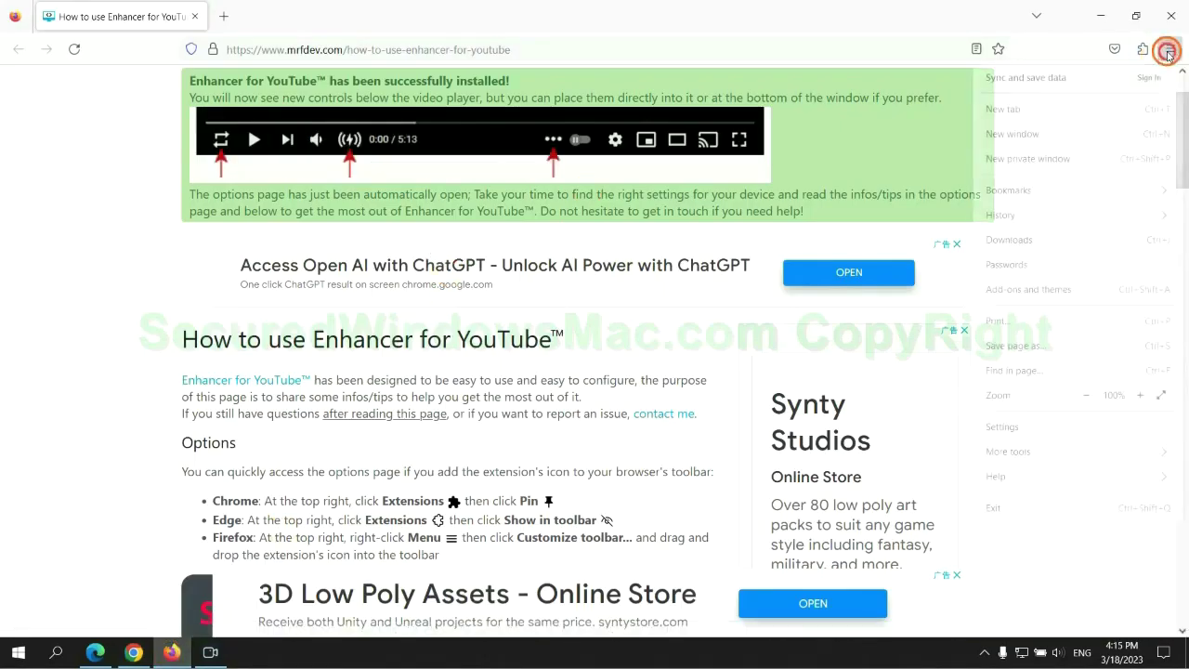
click(1010, 478)
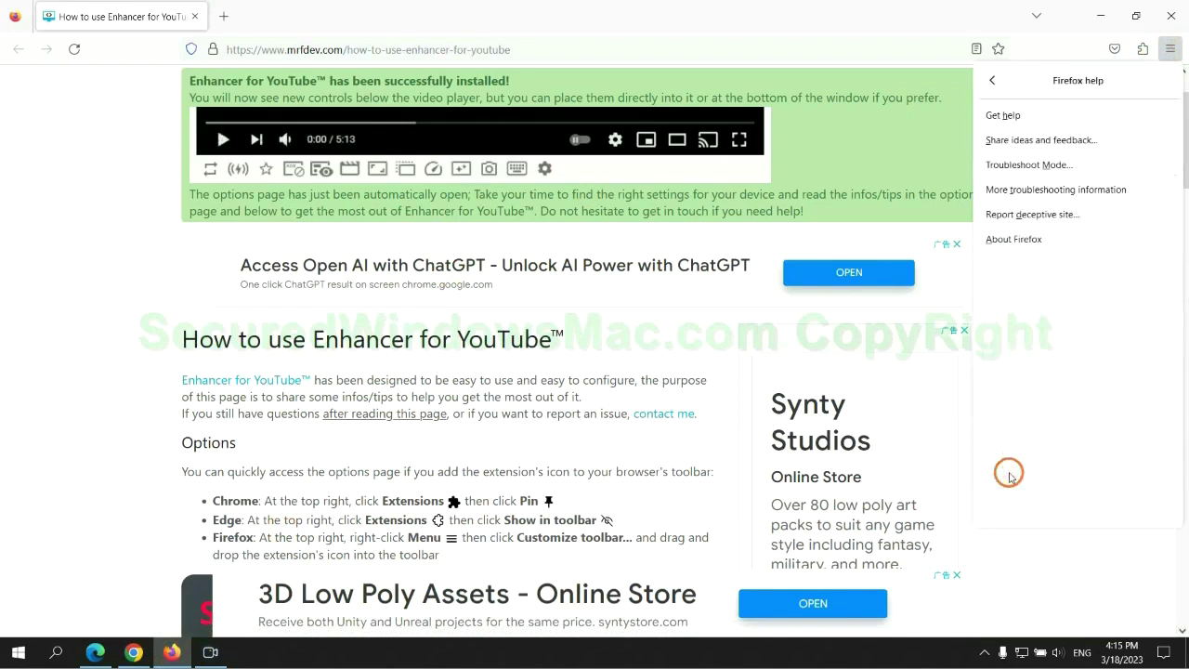
click(1059, 191)
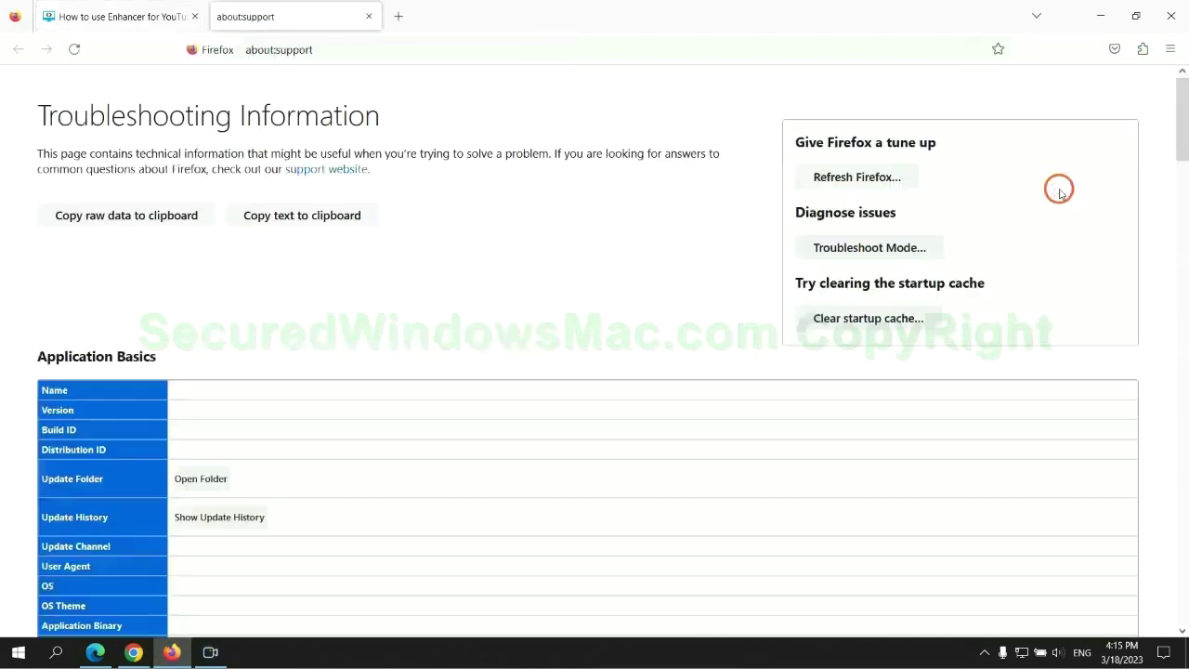
click(818, 176)
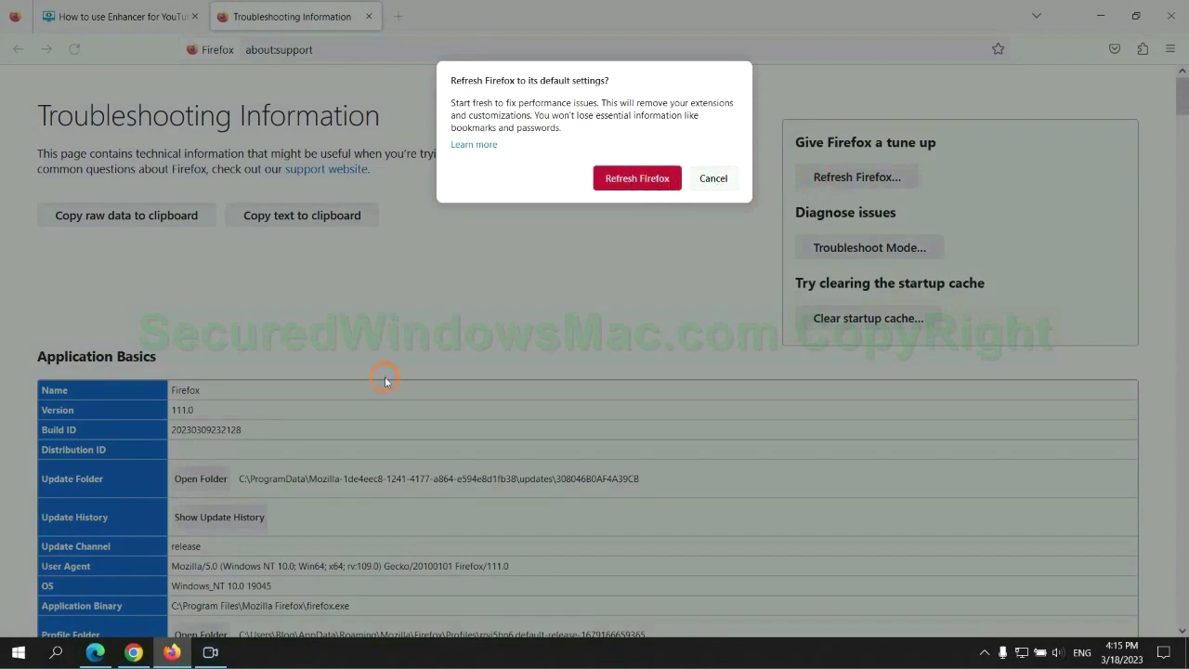
Switch back to Chrome, where the Reset settings confirmation is still waiting.
click(134, 651)
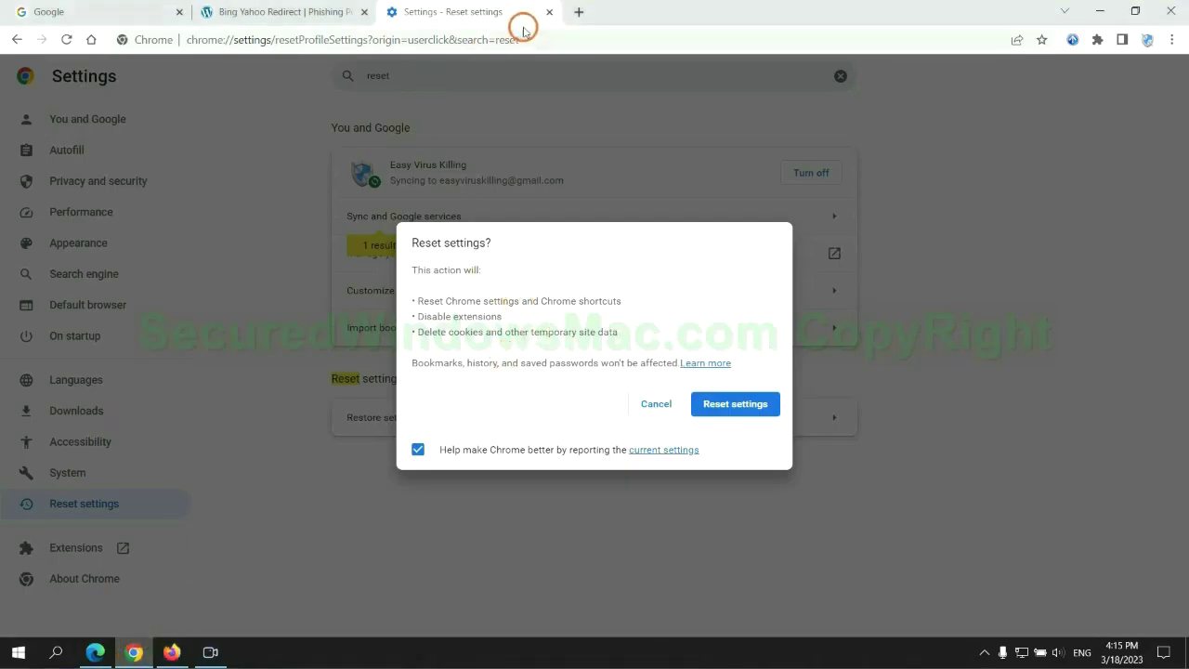